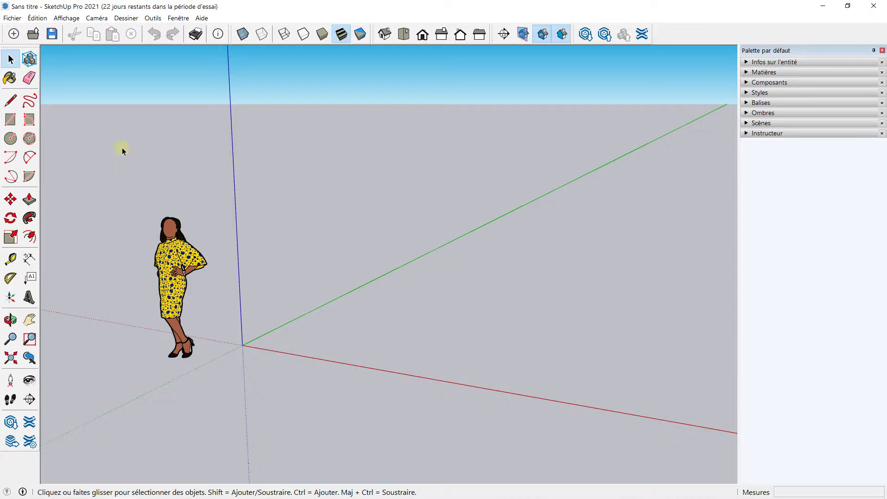
- Orbit the view to look steeply down on the empty ground
middle_drag(124, 145, 136, 142)
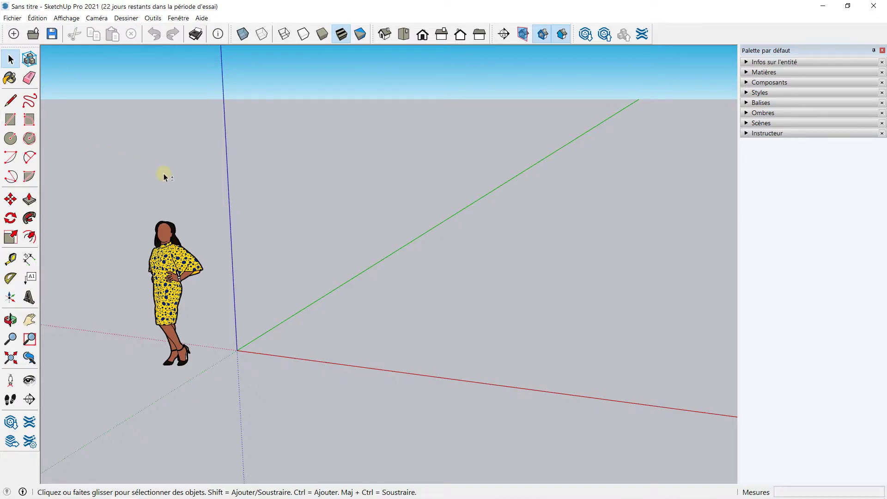
mouse_move(511, 224)
middle_down()
mouse_move(252, 242)
mouse_move(372, 245)
mouse_move(282, 240)
middle_up()
middle_drag(483, 245, 198, 242)
mouse_move(340, 240)
middle_down()
mouse_move(392, 240)
mouse_move(330, 247)
middle_up()
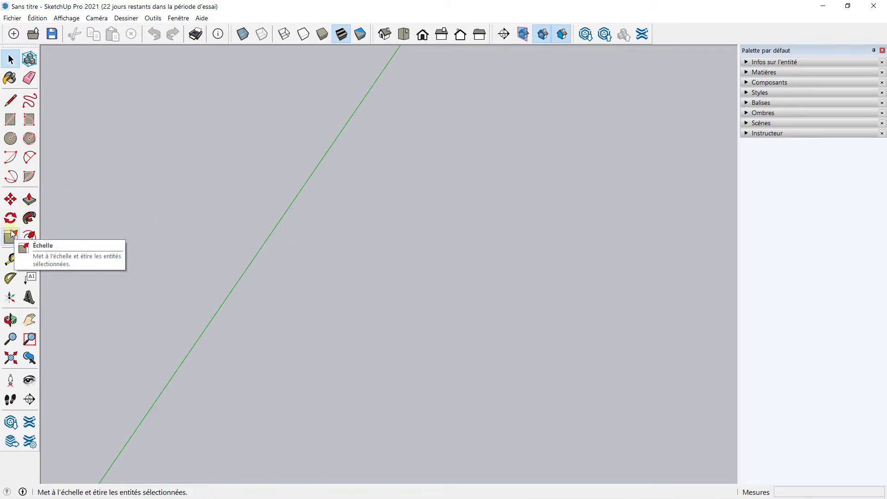
- Draw a rectangle on the ground and size it to 1m;1 (1 m by 1 m)
click(10, 119)
mouse_move(364, 310)
middle_down()
mouse_move(409, 321)
mouse_move(356, 345)
middle_up()
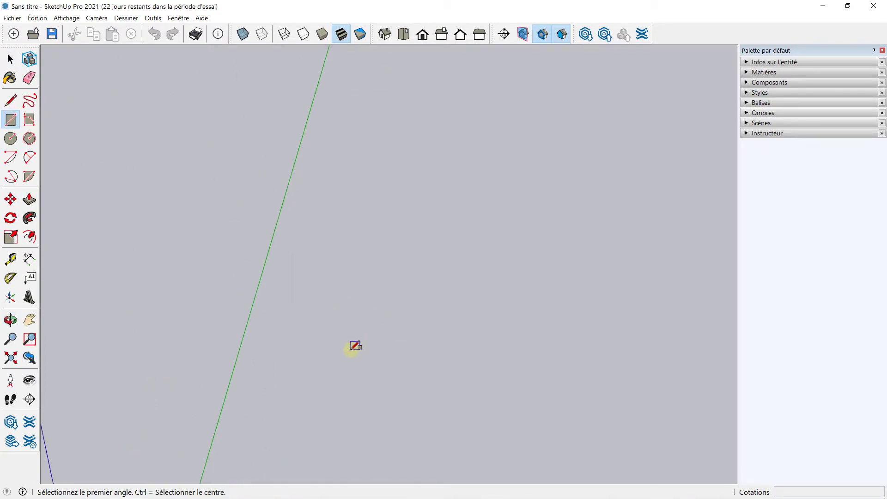
click(346, 346)
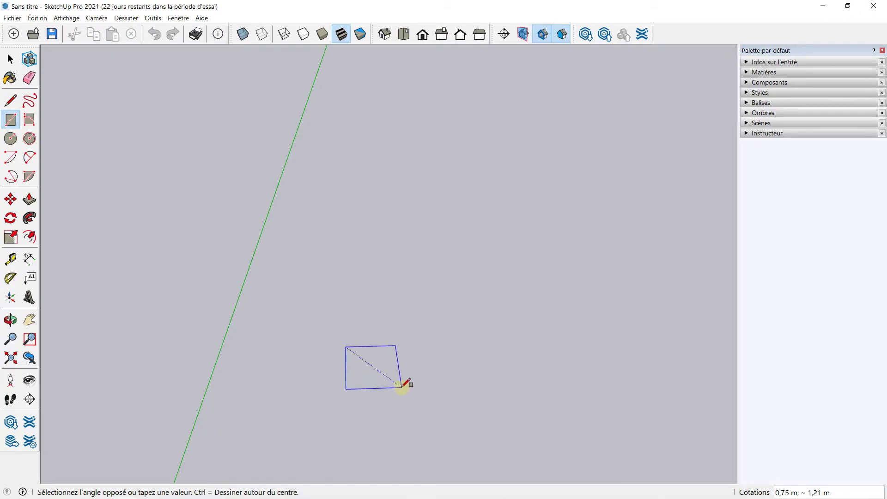
scroll(402, 386, up, 1)
scroll(402, 385, up, 1)
scroll(402, 386, up, 1)
scroll(402, 386, up, 1)
scroll(402, 386, up, 1)
scroll(401, 386, up, 1)
scroll(402, 385, up, 1)
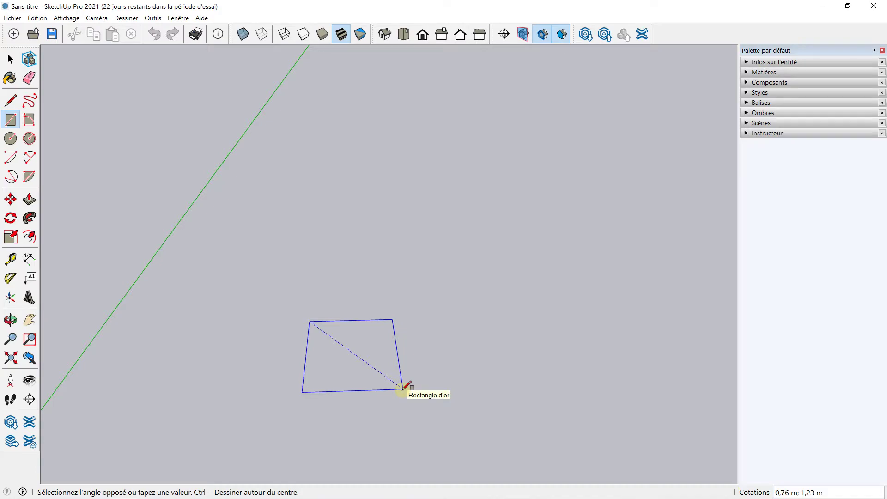
click(402, 387)
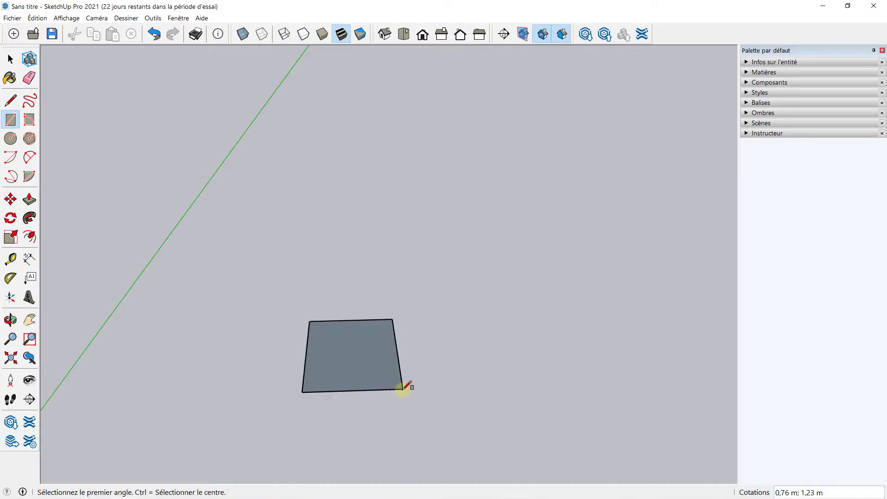
text(1m;)
text(1m)
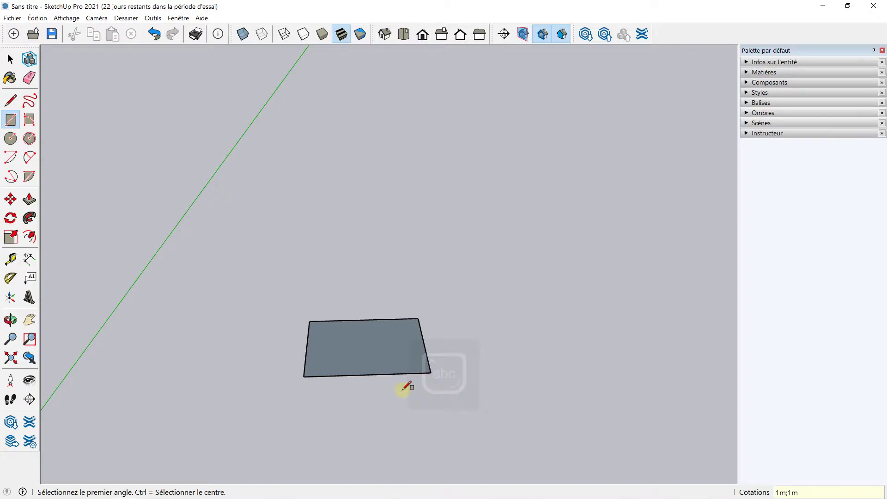
scroll(406, 385, up, 5)
mouse_move(404, 375)
middle_down()
mouse_move(393, 352)
mouse_move(391, 372)
mouse_move(386, 336)
mouse_move(365, 356)
mouse_move(358, 347)
mouse_move(382, 352)
middle_up()
- Measure the square's width and depth, confirming 1,00 m each
key(r)
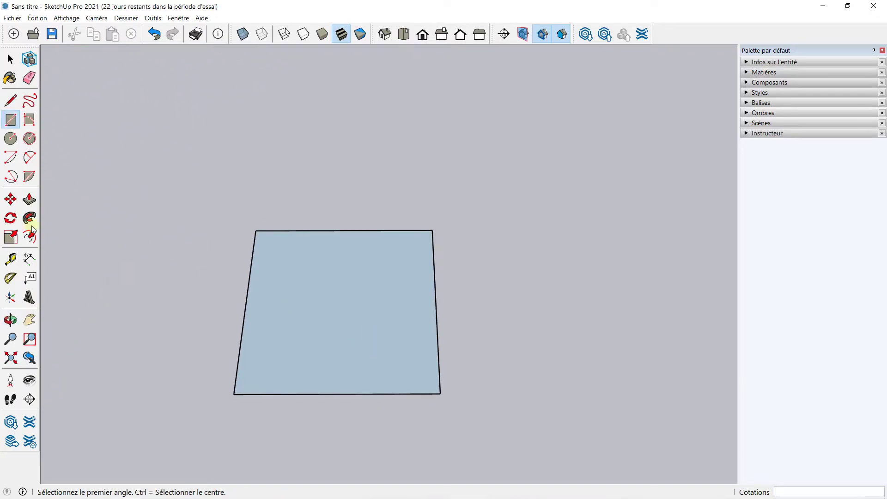
click(12, 261)
click(251, 262)
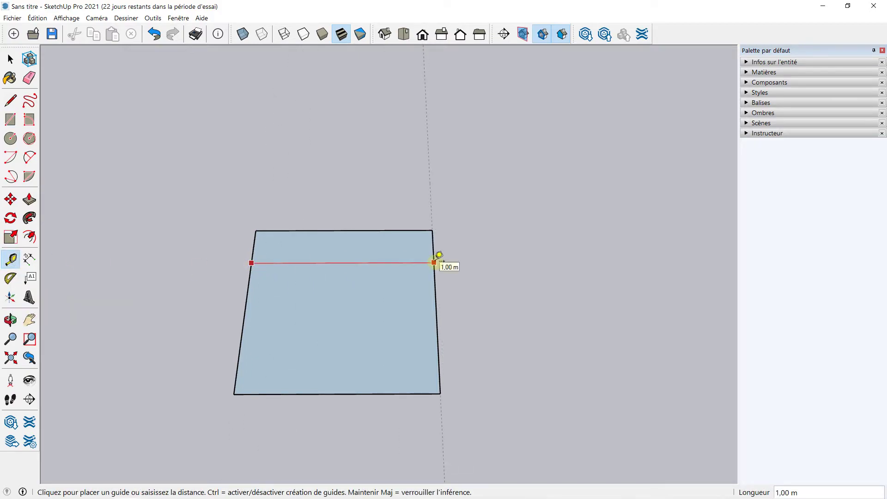
click(433, 263)
click(368, 230)
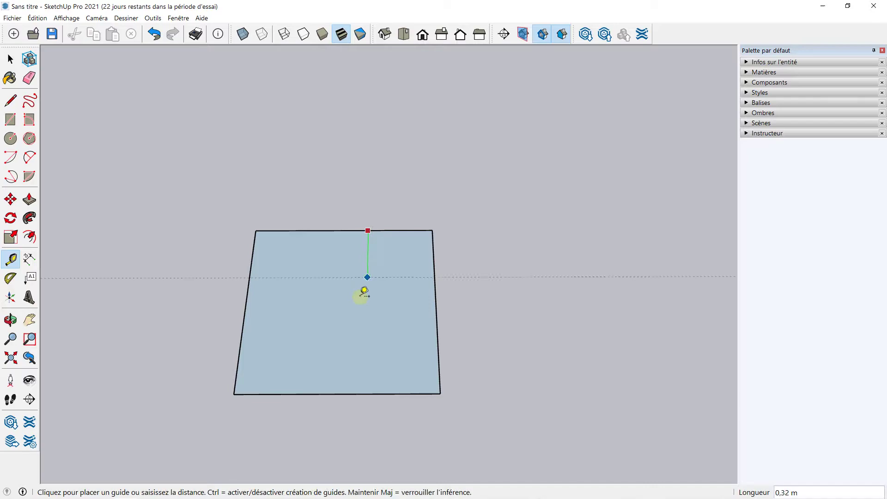
click(367, 390)
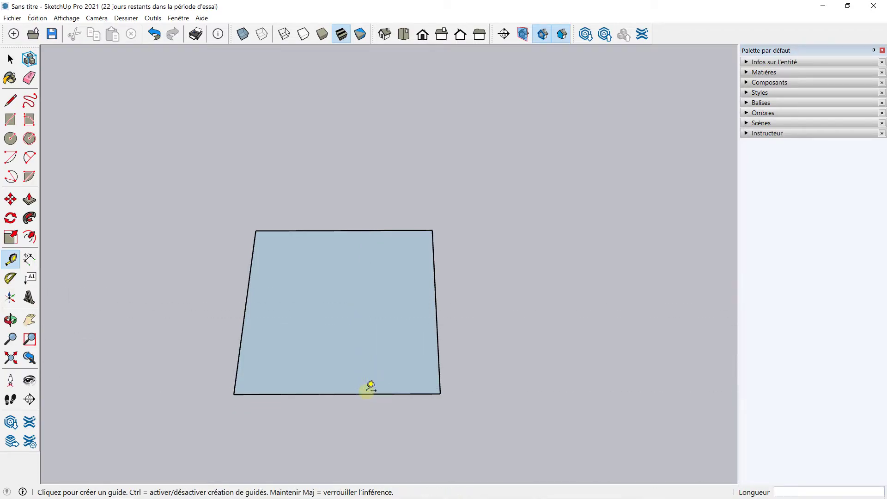
scroll(271, 257, up, 1)
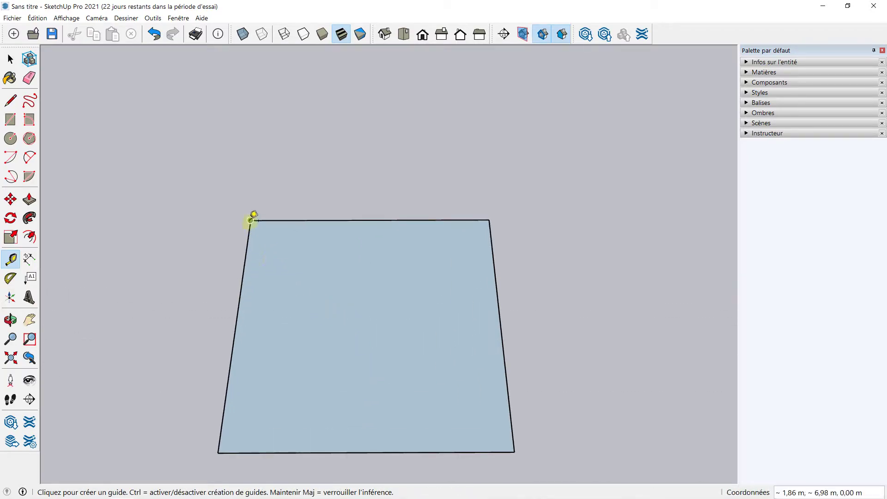
- Add guide lines 0,05 m inside the left, top, right and bottom edges
click(13, 263)
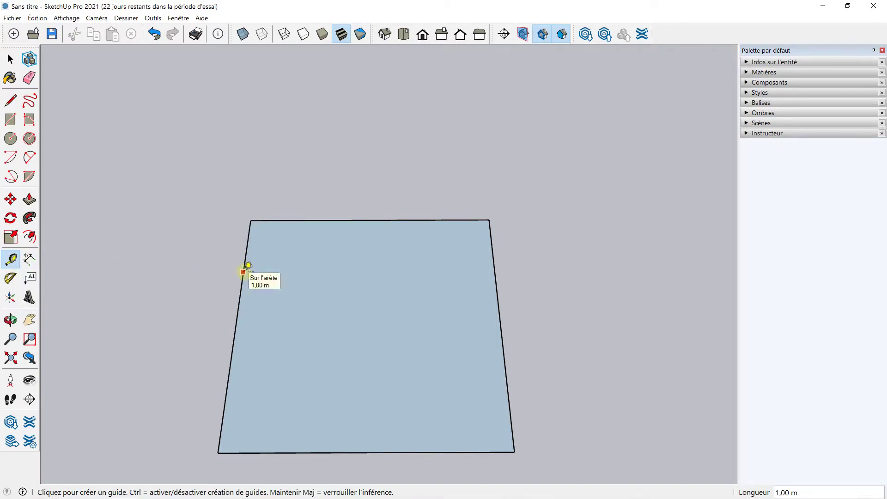
click(243, 272)
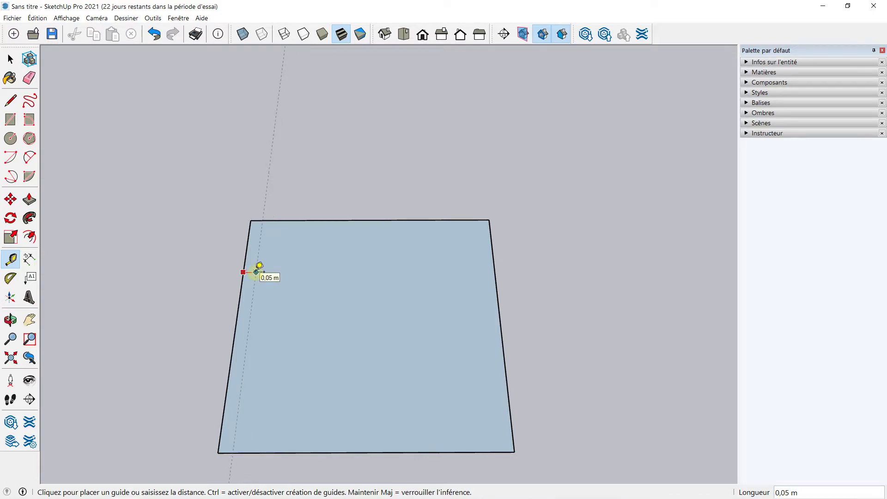
click(257, 272)
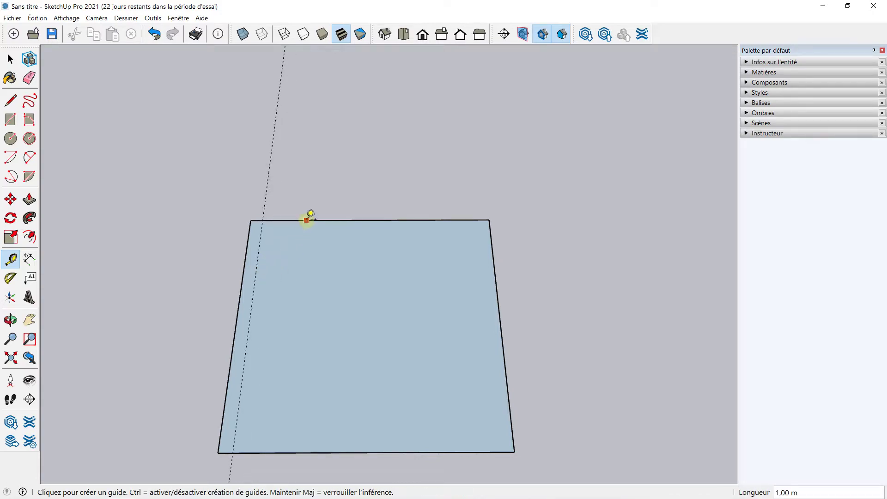
click(306, 221)
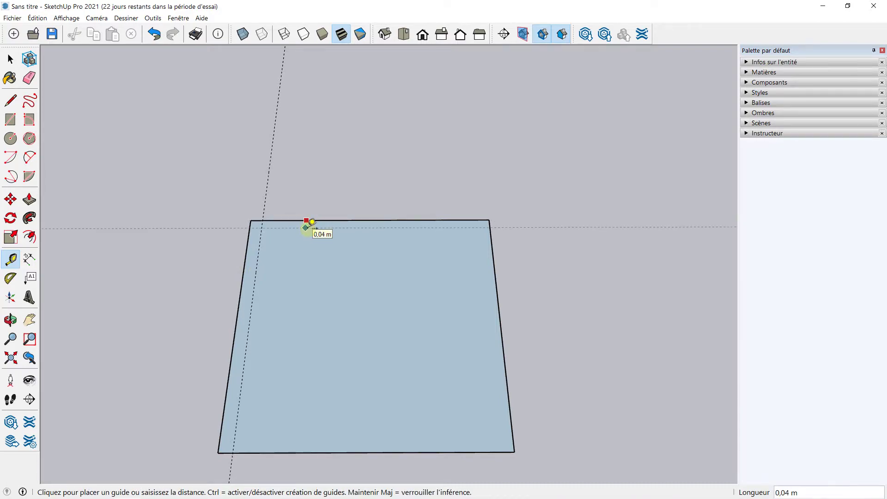
click(307, 228)
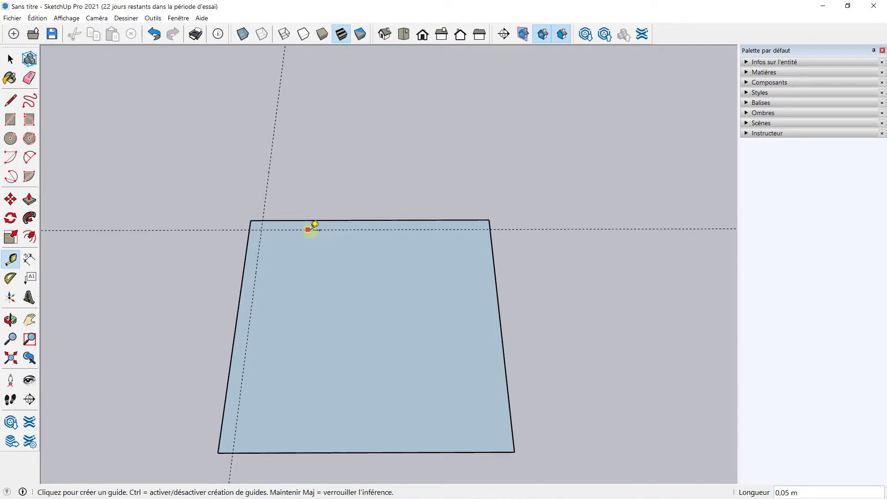
click(495, 270)
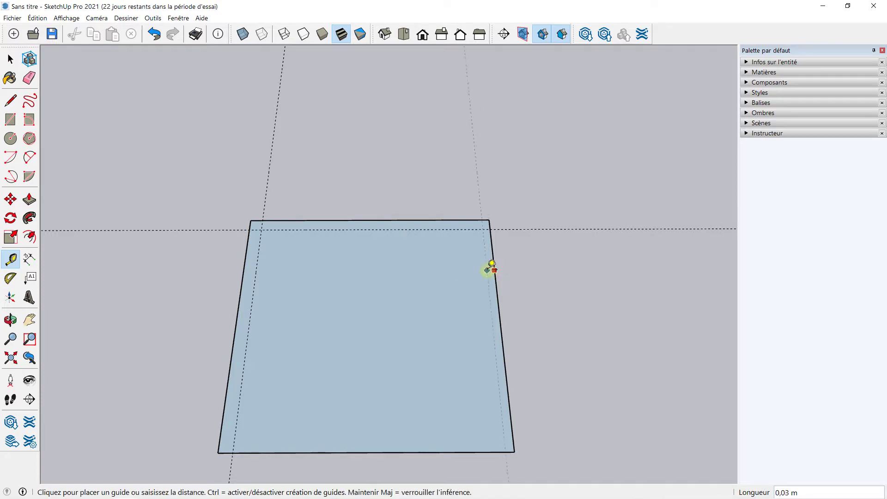
click(483, 270)
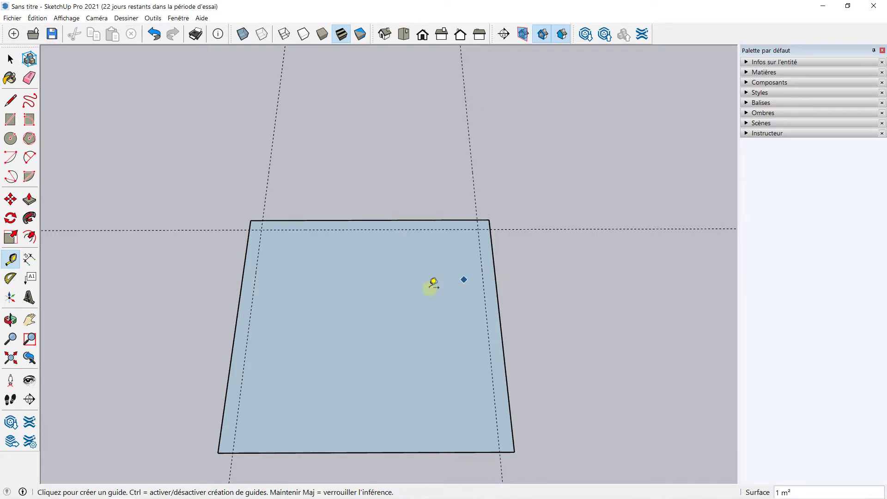
click(284, 453)
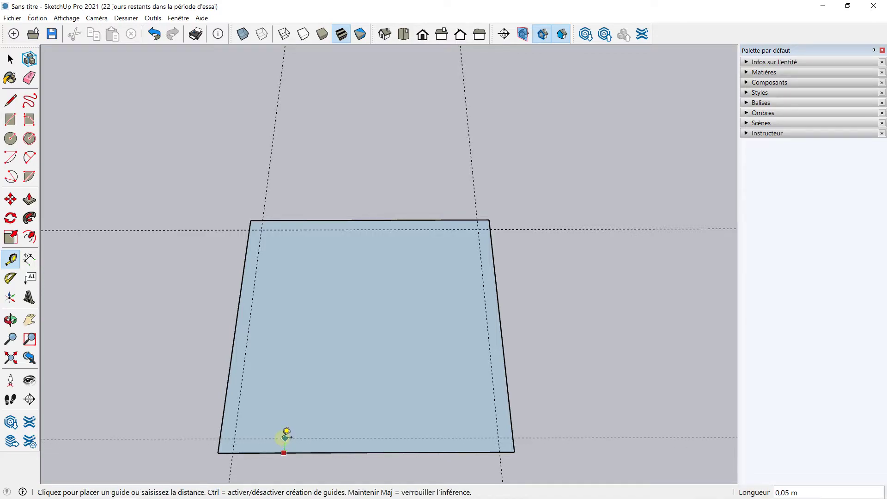
click(285, 434)
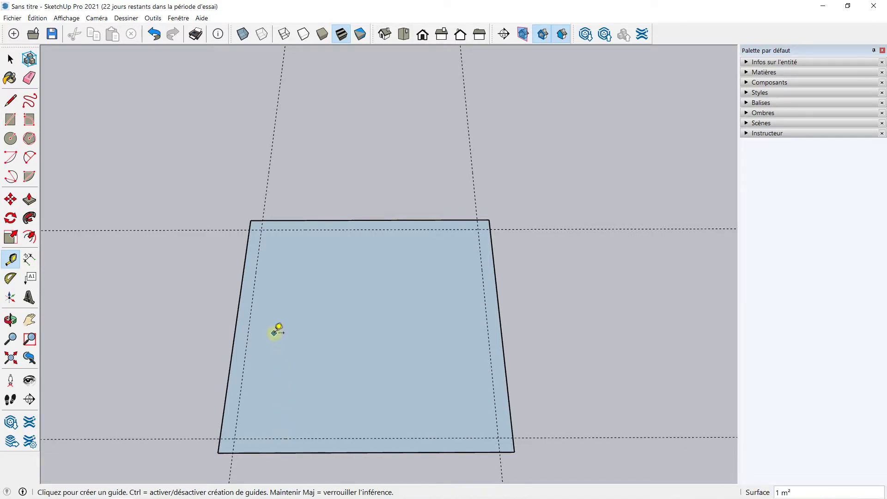
scroll(262, 222, up, 3)
scroll(259, 222, up, 2)
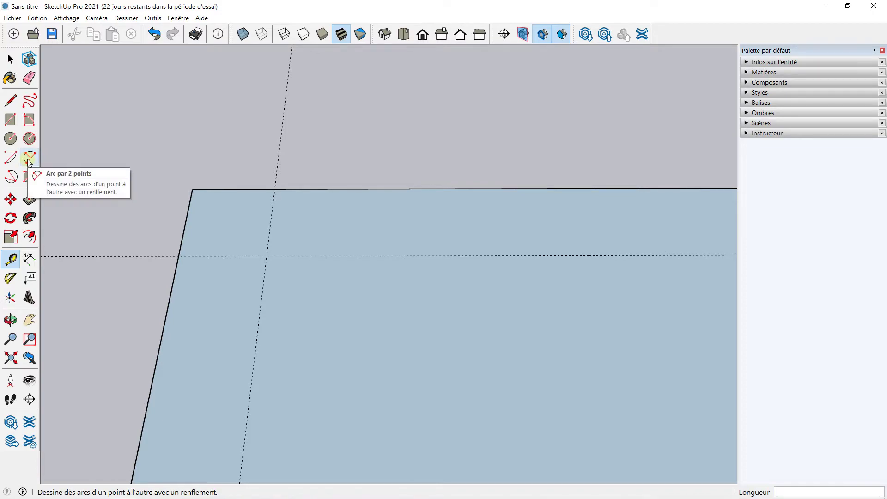
- Draw 2 Point Arcs rounding the square's top-left and top-right corners
click(28, 158)
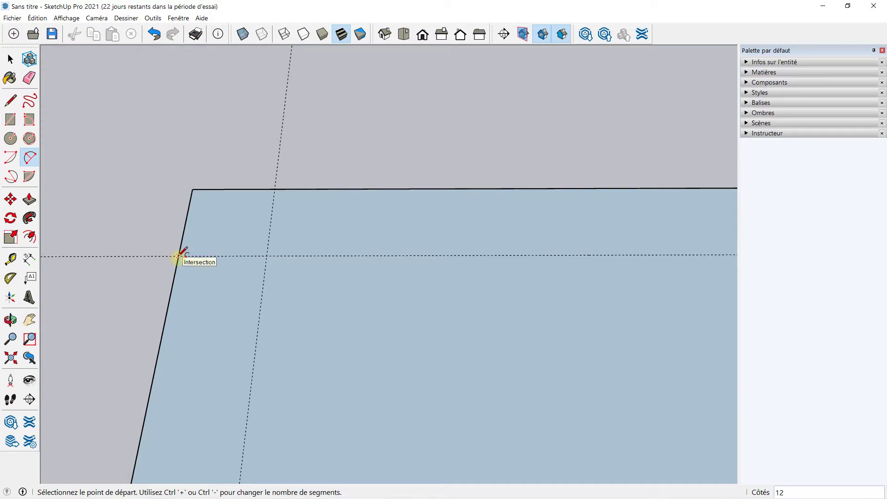
click(178, 255)
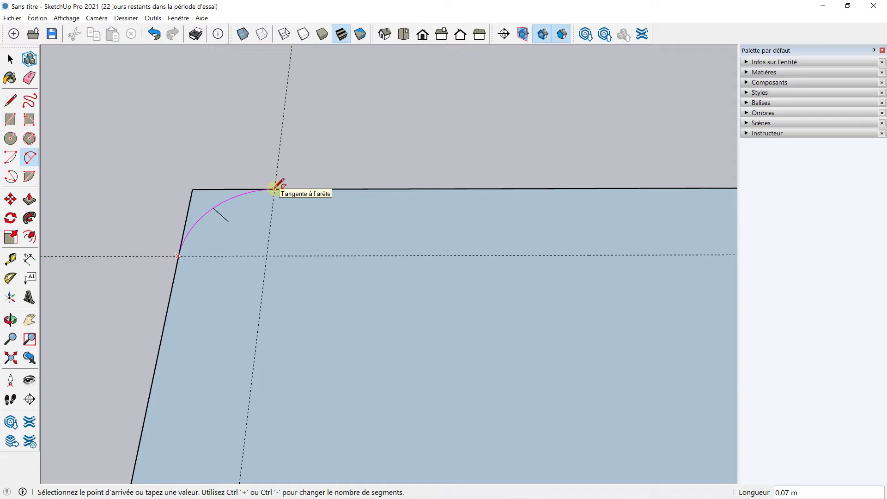
click(274, 189)
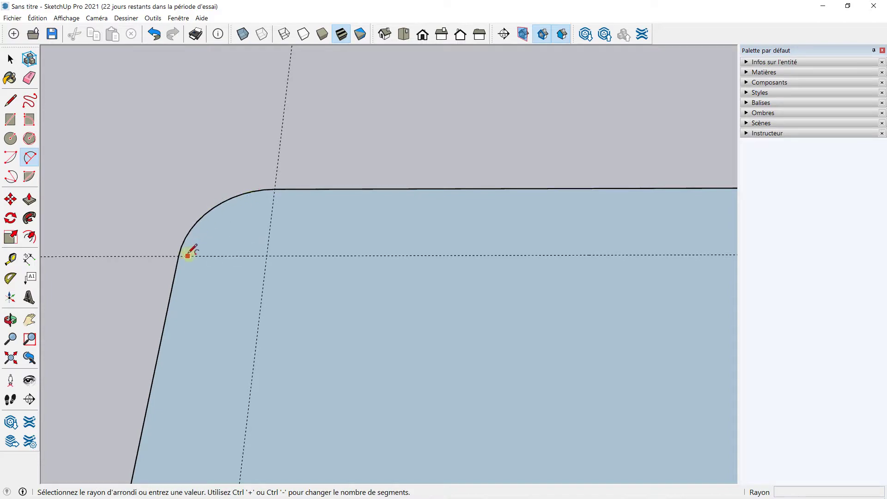
click(268, 243)
mouse_move(317, 252)
middle_down()
mouse_move(484, 222)
mouse_move(275, 204)
middle_up()
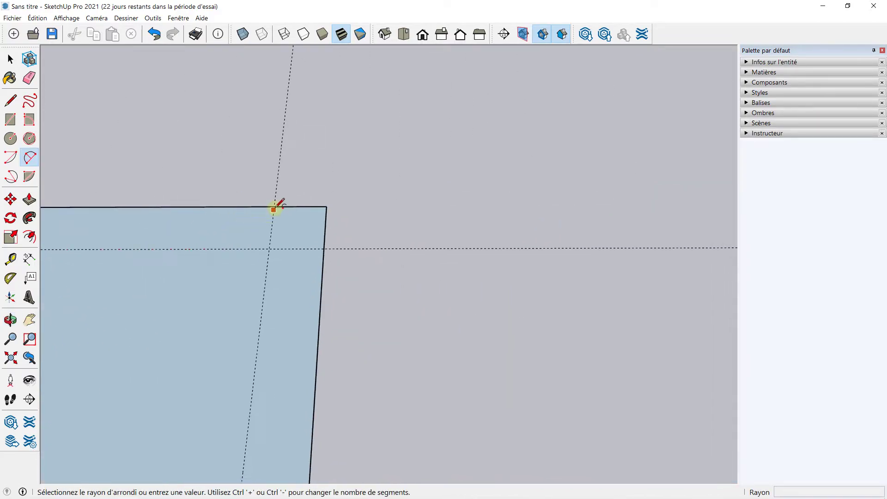
click(273, 207)
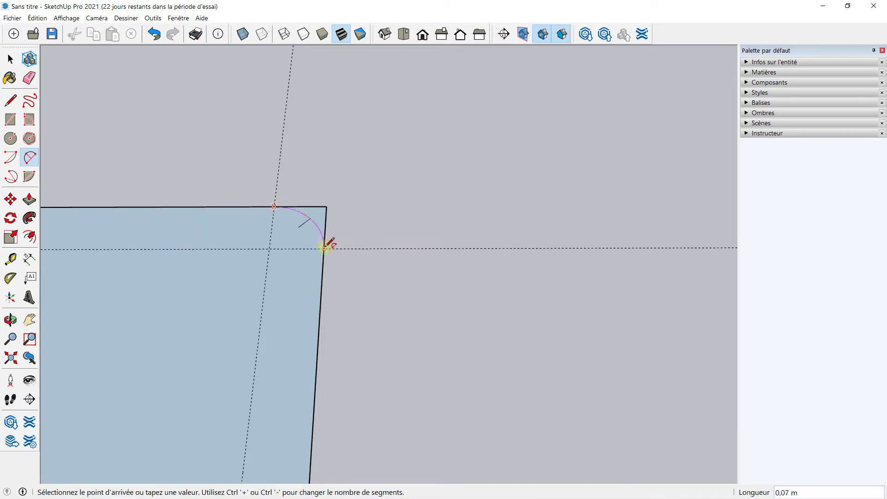
click(323, 249)
- Round the bottom-right corner with an arc from the guide intersection, tangent to the bottom edge
scroll(323, 242, down, 3)
scroll(324, 243, down, 2)
mouse_move(340, 324)
middle_down()
mouse_move(301, 287)
mouse_move(288, 240)
middle_up()
scroll(284, 238, up, 3)
scroll(283, 238, up, 1)
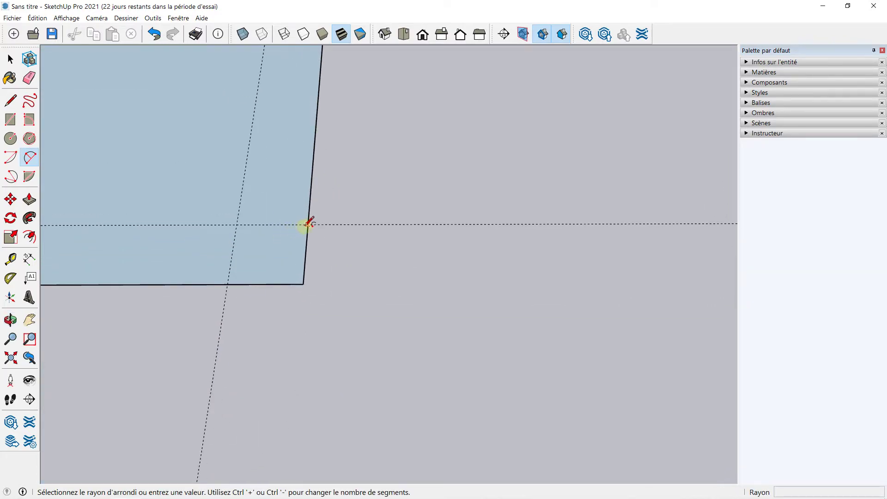
click(308, 225)
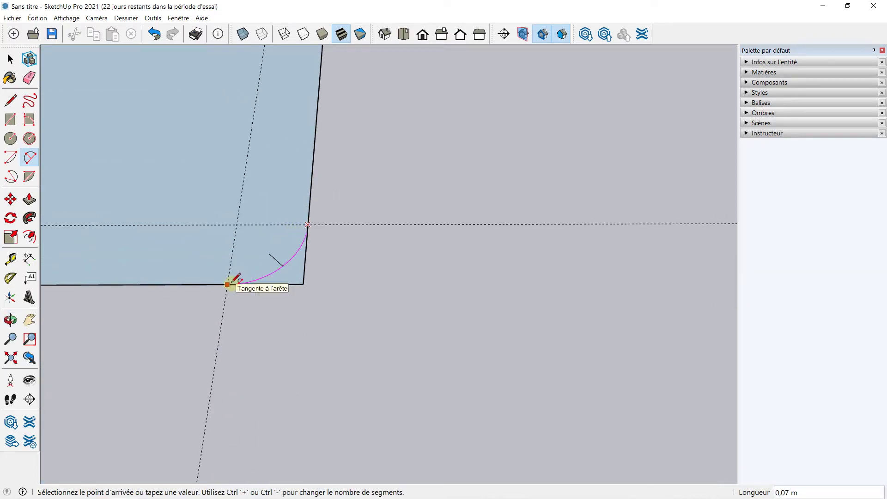
click(227, 284)
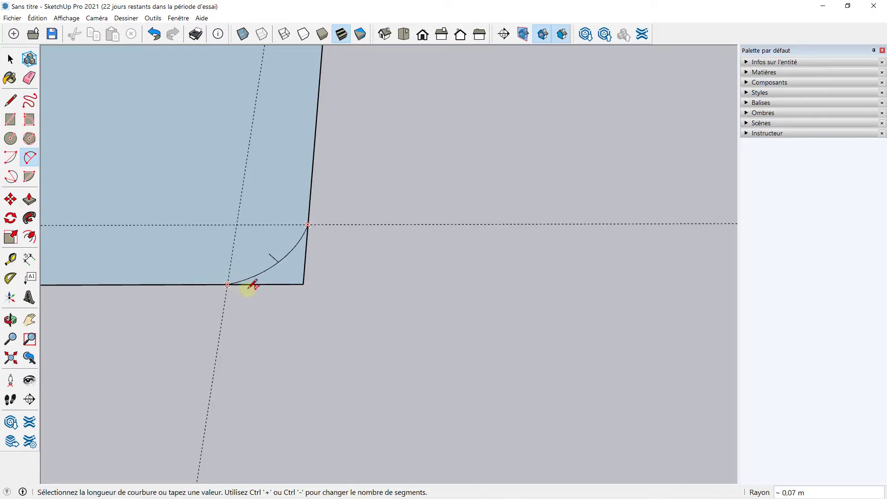
click(256, 283)
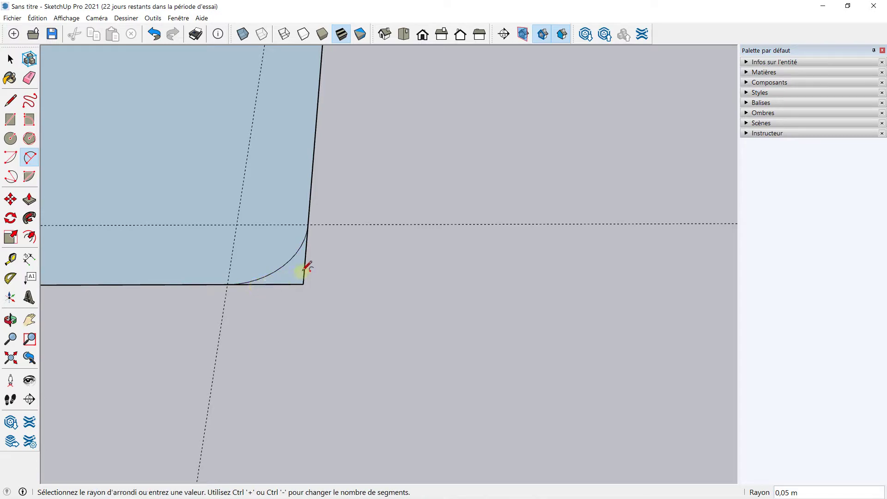
scroll(290, 282, up, 2)
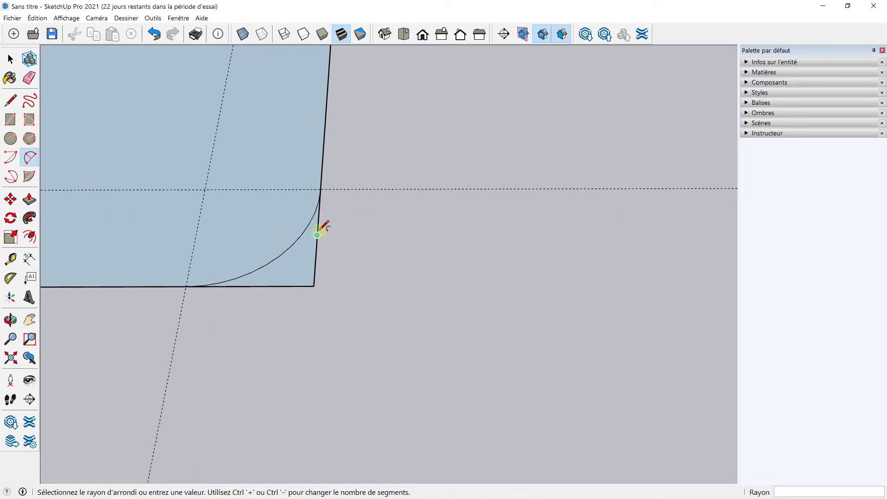
click(37, 84)
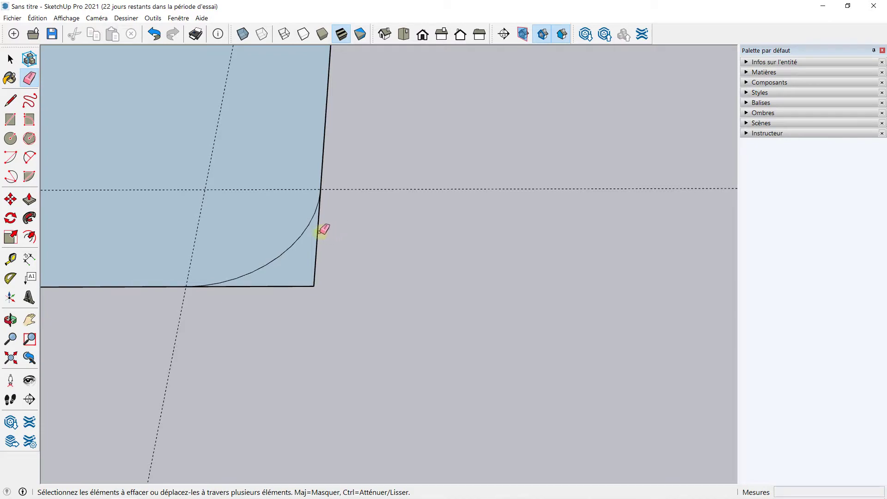
- Erase the leftover straight edge beneath the rounded corner
click(319, 231)
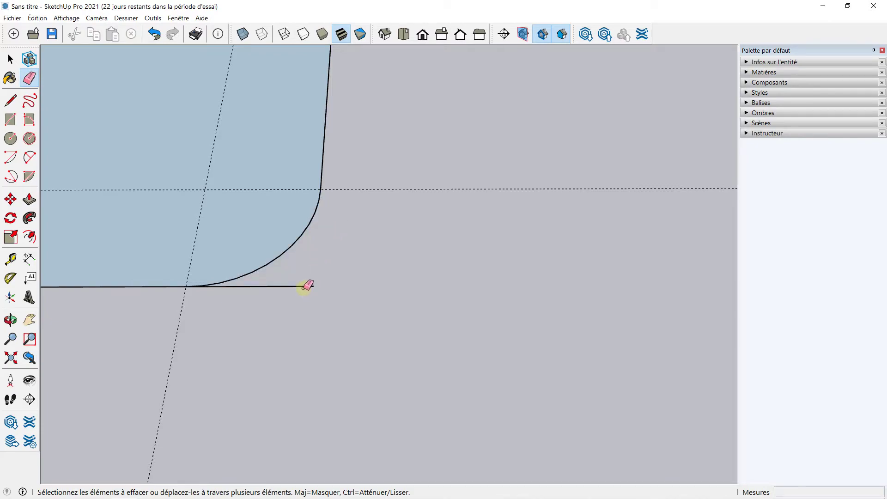
scroll(283, 247, down, 3)
scroll(145, 204, down, 2)
shift+middle_drag(145, 204, 418, 205)
scroll(139, 214, up, 3)
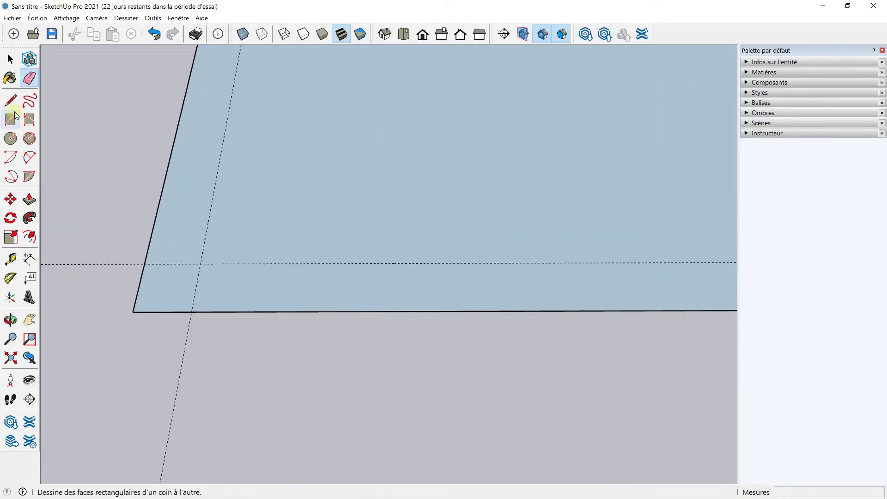
- Round the last remaining corner with a tangent 2 Point Arc
click(29, 158)
scroll(158, 261, up, 2)
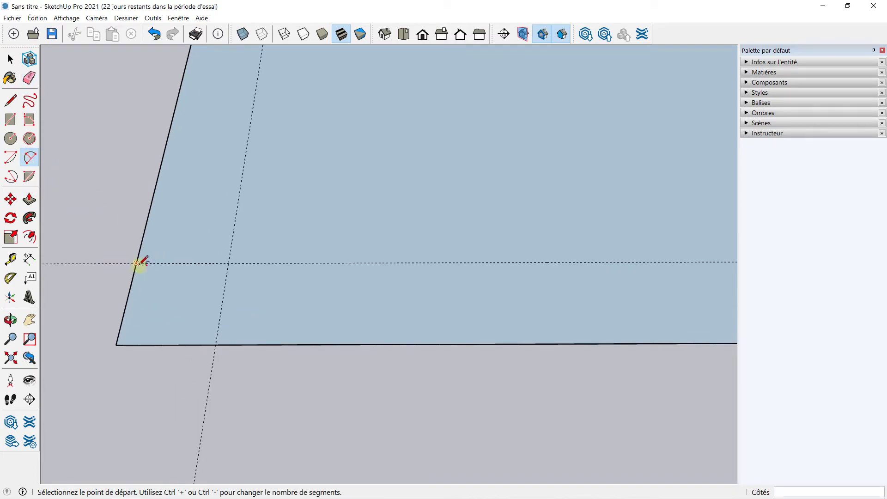
click(136, 263)
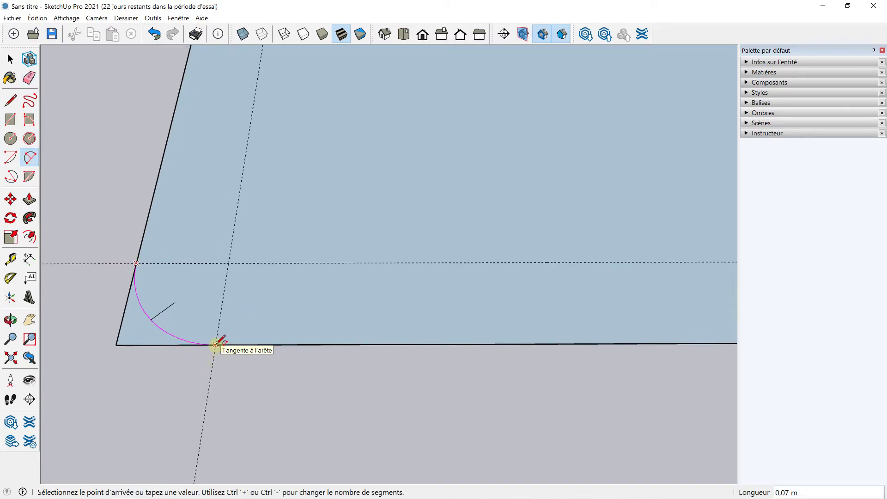
click(216, 344)
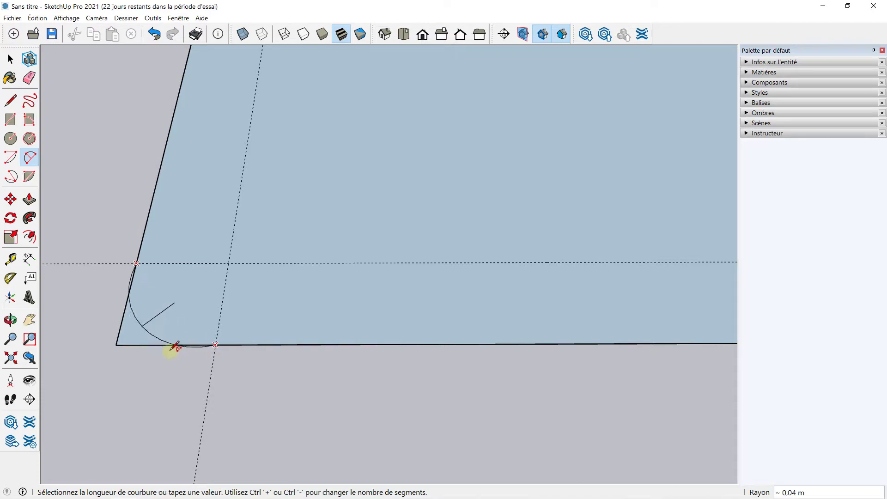
click(180, 344)
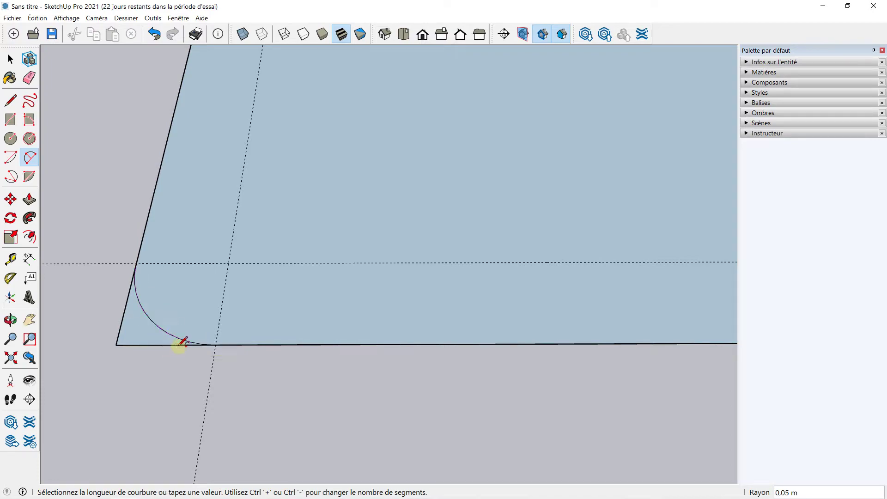
- Erase the square left and bottom edges under the new arc and view the whole face
click(27, 78)
click(127, 310)
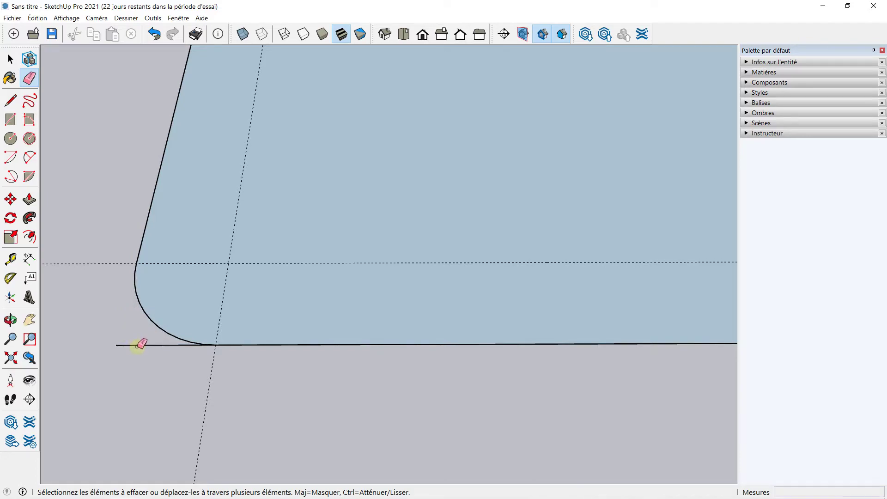
click(137, 345)
scroll(228, 280, down, 3)
scroll(242, 263, down, 2)
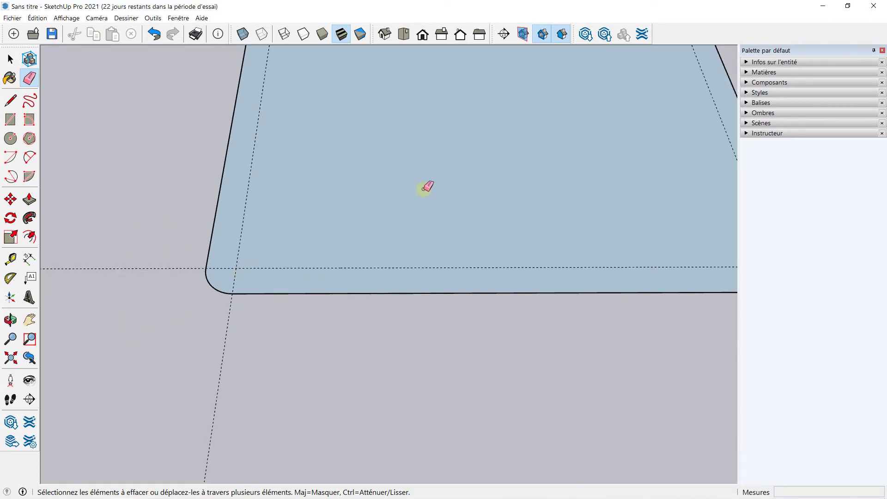
scroll(425, 187, down, 2)
middle_drag(330, 303, 316, 318)
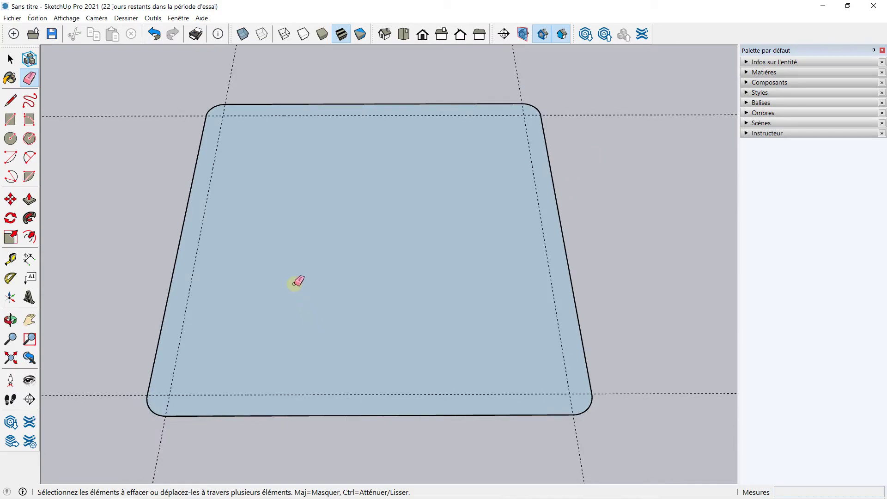
click(29, 200)
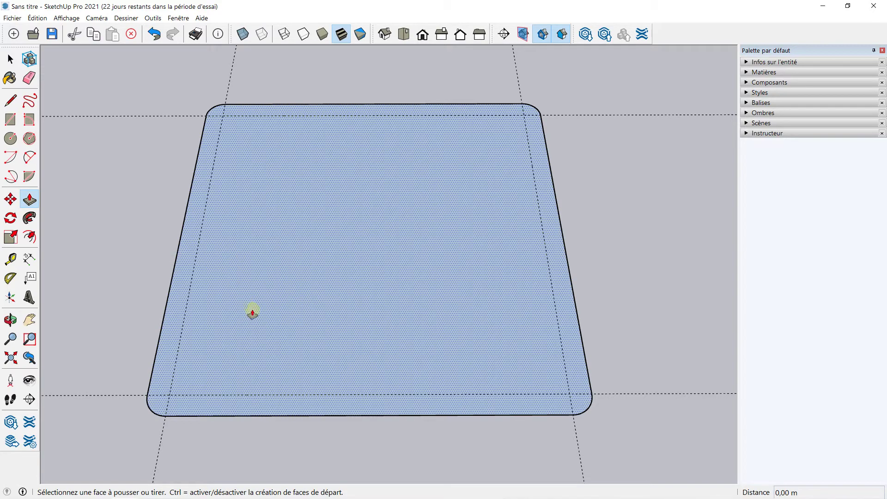
- Push/Pull the rounded tabletop face up by 0,02 m
click(257, 314)
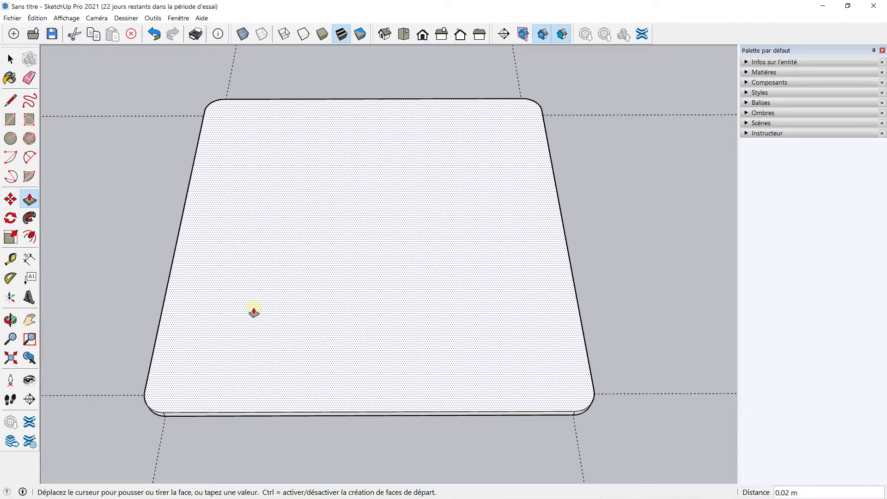
click(254, 312)
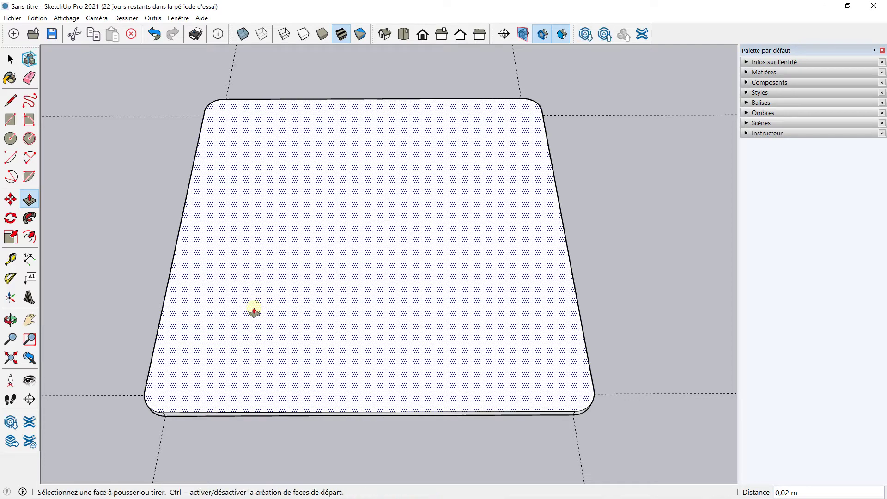
- Orbit beneath the slab and zoom in on the underside of its top-left rounded corner
key(o)
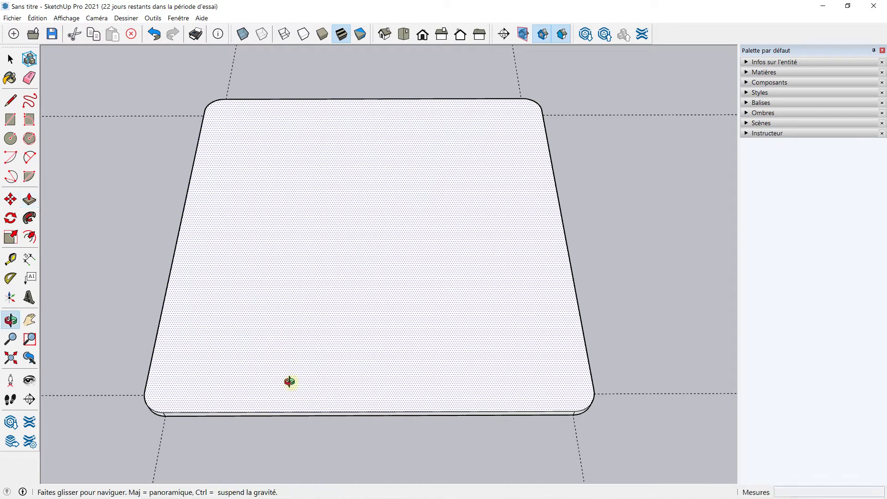
mouse_move(289, 382)
mouse_down()
mouse_move(295, 180)
mouse_move(295, 283)
mouse_up()
key(p)
mouse_move(392, 258)
middle_down()
mouse_move(382, 220)
mouse_move(345, 206)
middle_up()
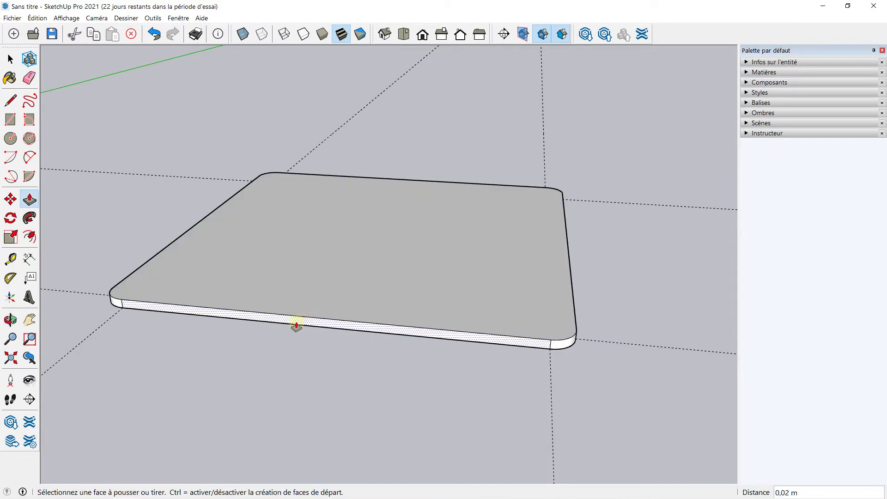
mouse_move(315, 373)
middle_down()
mouse_move(343, 214)
mouse_move(349, 308)
mouse_move(352, 170)
mouse_move(379, 293)
mouse_move(376, 154)
mouse_move(406, 103)
middle_up()
middle_drag(333, 138, 311, 258)
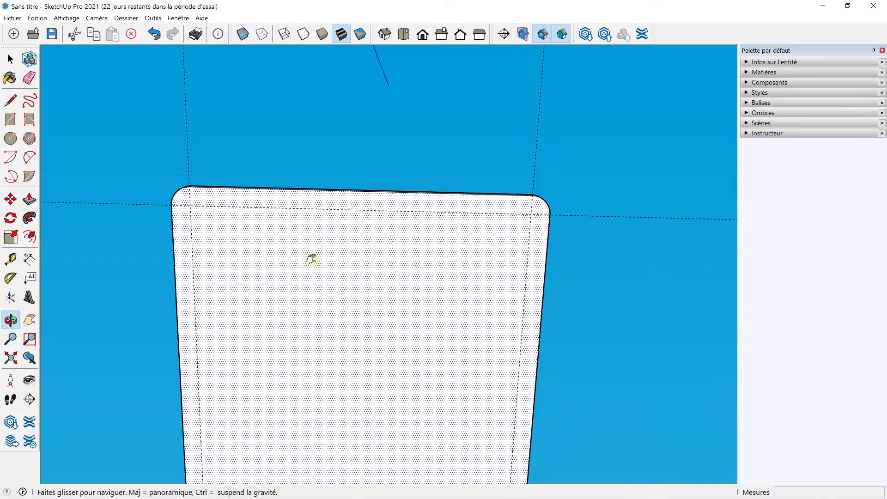
scroll(176, 204, up, 3)
mouse_move(185, 197)
middle_down()
mouse_move(200, 182)
mouse_move(181, 191)
middle_up()
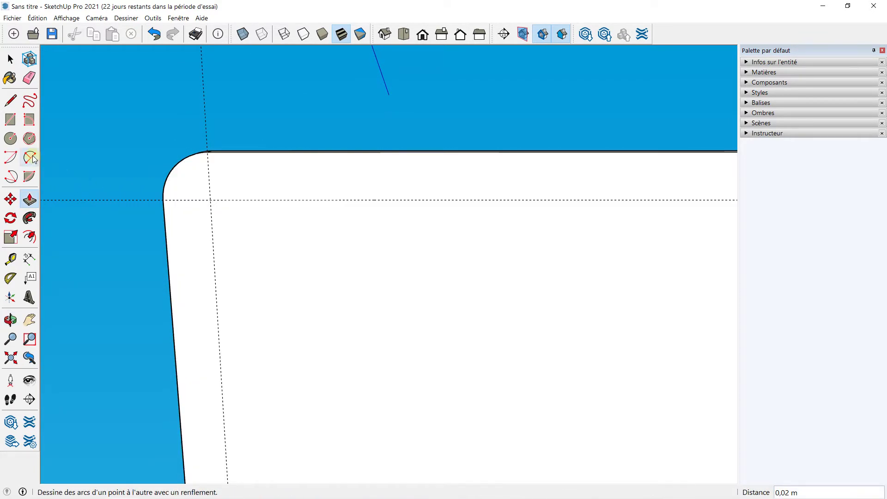
click(15, 141)
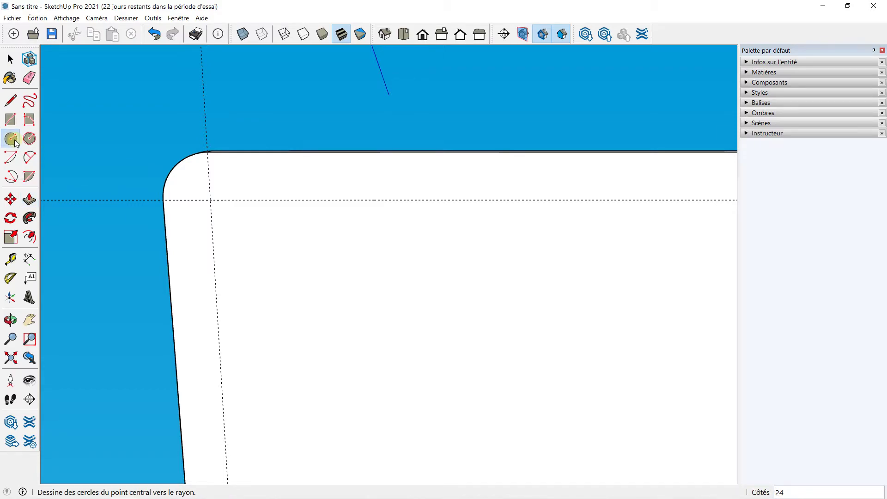
- Draw 0,02 m radius leg circles at the top-left and top-right guide intersections
click(210, 199)
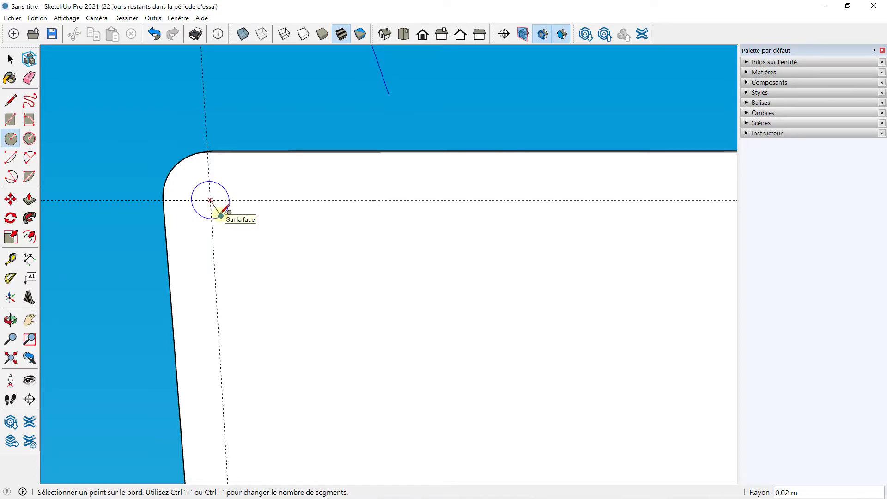
click(221, 215)
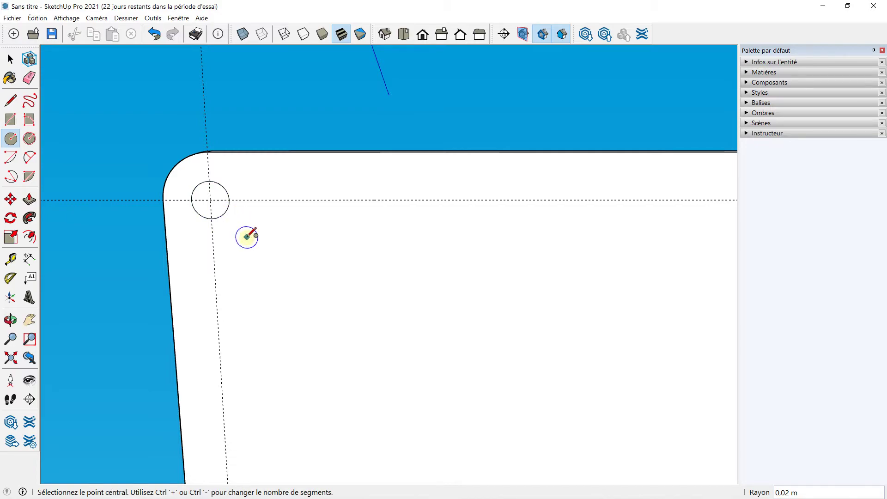
scroll(248, 228, down, 3)
scroll(247, 229, down, 1)
shift+middle_drag(404, 237, 190, 228)
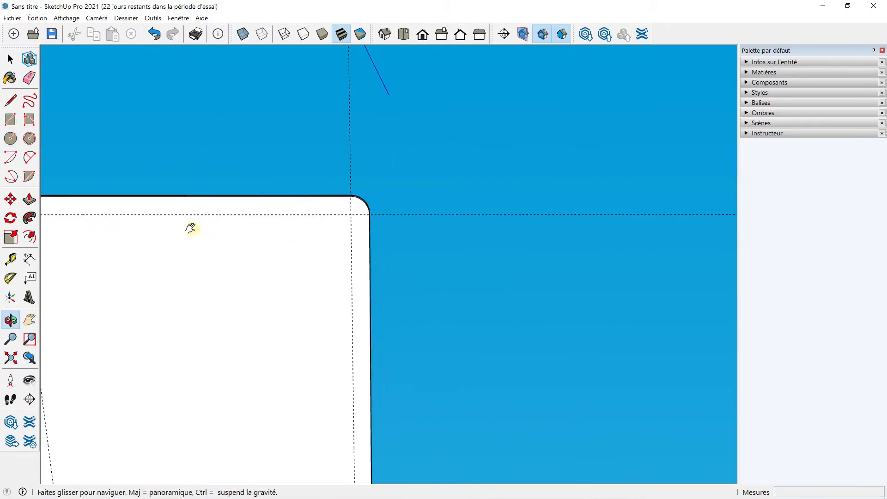
scroll(354, 214, up, 2)
scroll(346, 205, up, 2)
click(345, 203)
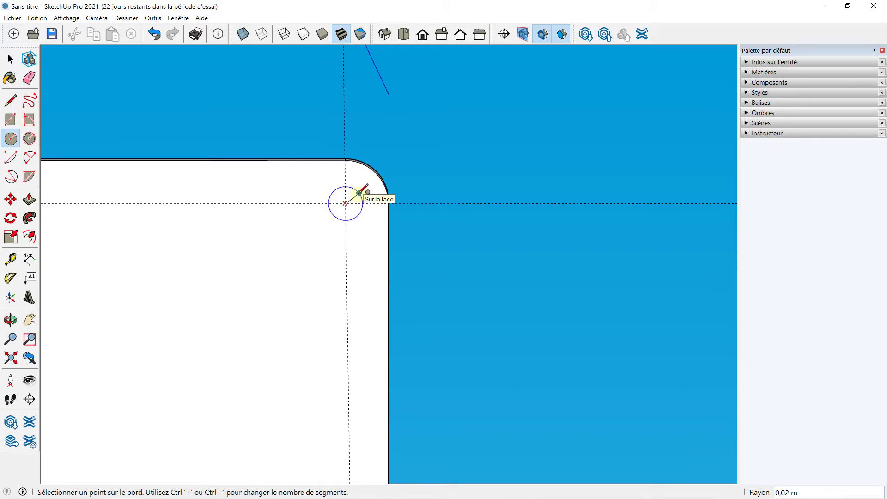
click(360, 193)
- Draw the remaining two leg circles at the left and right corner guide intersections
scroll(359, 193, down, 2)
scroll(361, 213, down, 4)
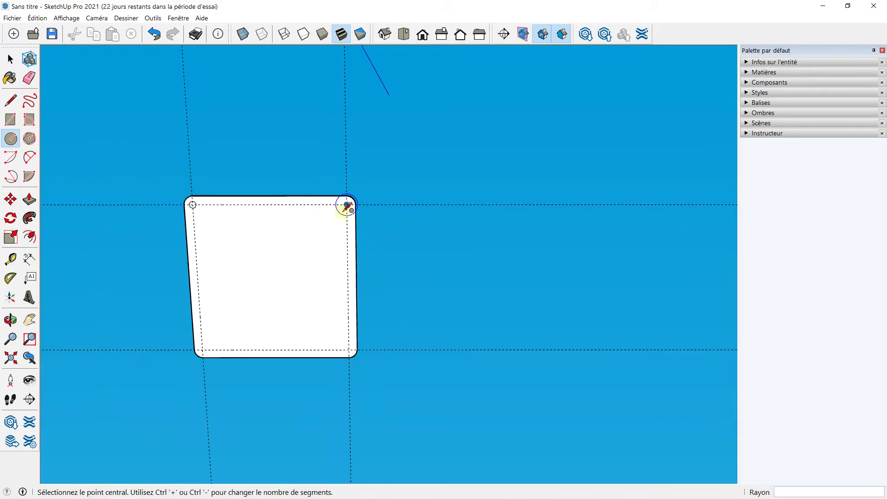
middle_drag(360, 212, 320, 237)
scroll(262, 293, up, 4)
scroll(256, 294, up, 2)
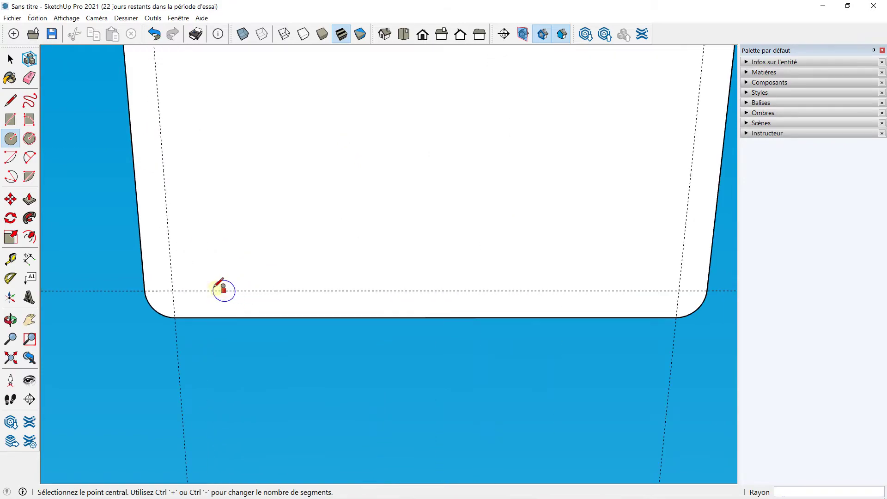
click(172, 290)
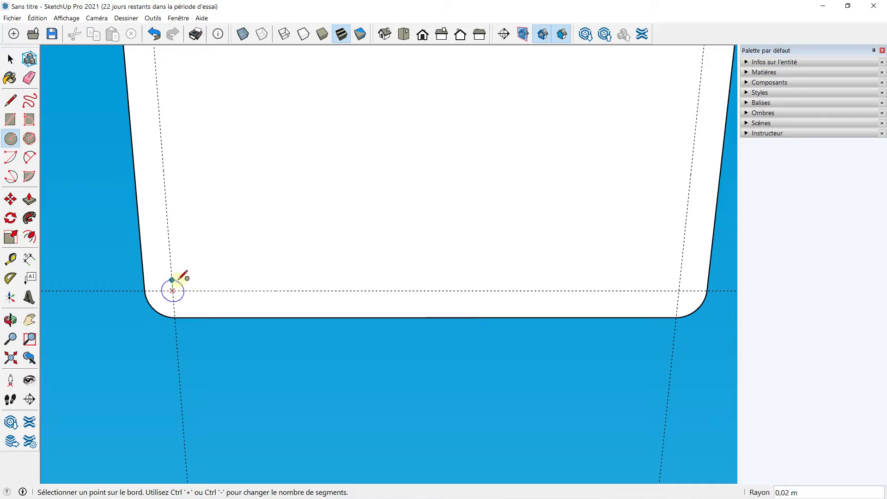
click(172, 279)
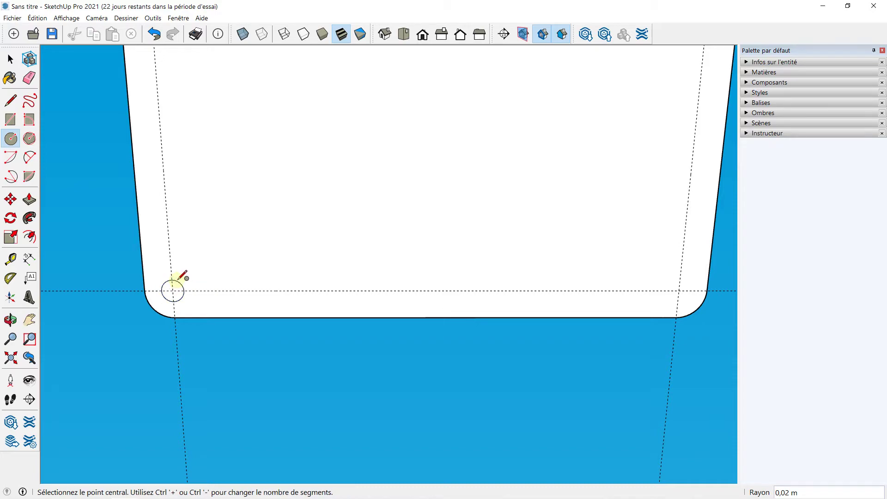
click(678, 291)
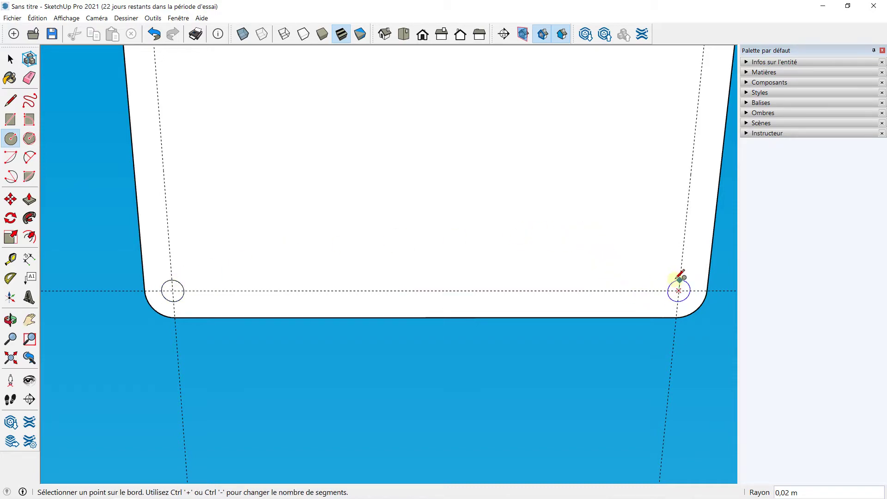
click(679, 277)
scroll(501, 206, down, 4)
mouse_move(497, 202)
shift+middle_down()
mouse_move(439, 175)
mouse_move(387, 265)
mouse_move(348, 283)
shift+middle_up()
key(c)
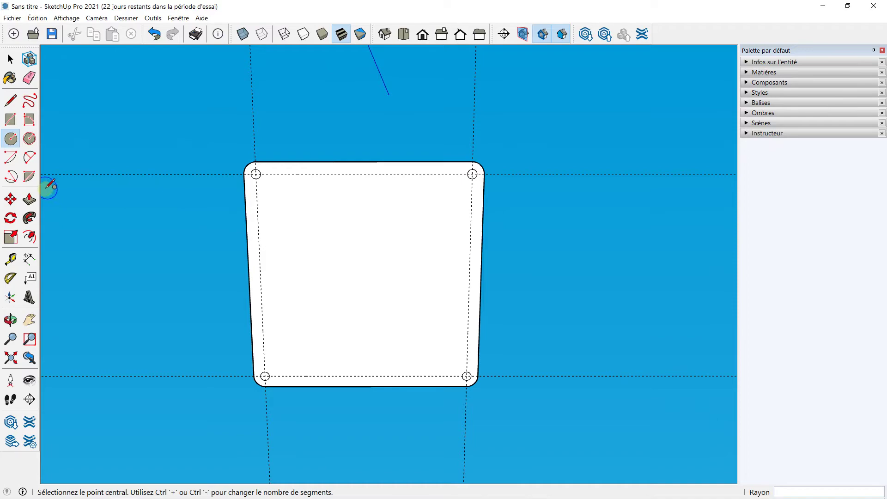
click(29, 199)
mouse_move(250, 148)
middle_down()
mouse_move(274, 233)
mouse_move(249, 145)
mouse_move(217, 235)
mouse_move(228, 249)
mouse_move(242, 223)
middle_up()
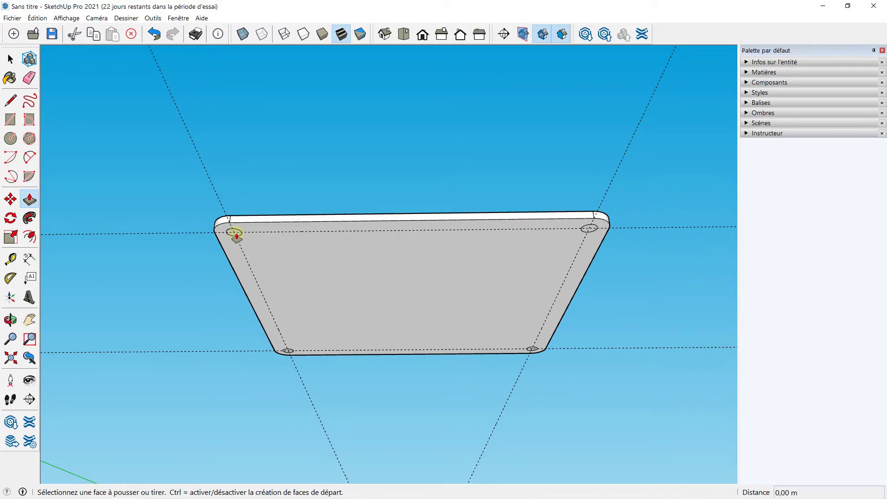
- Pull a corner circle down into a 1 m leg, then undo it
click(236, 236)
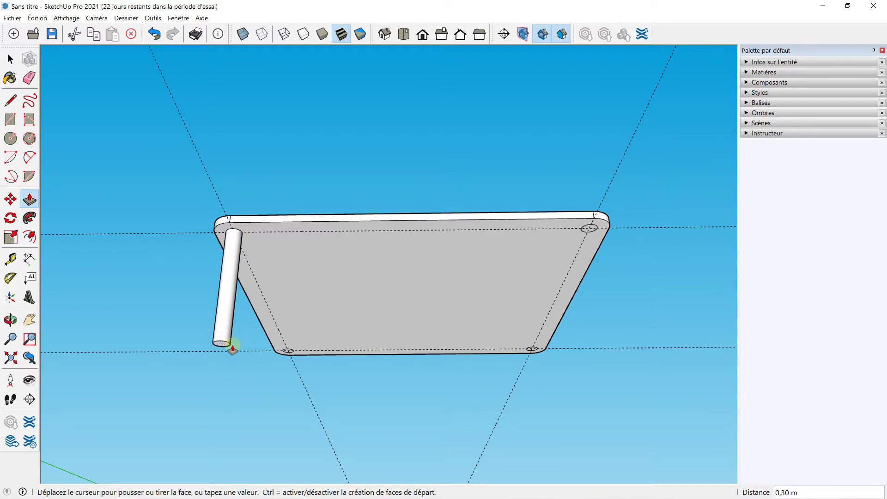
key(Caps_Lock)
text(1m)
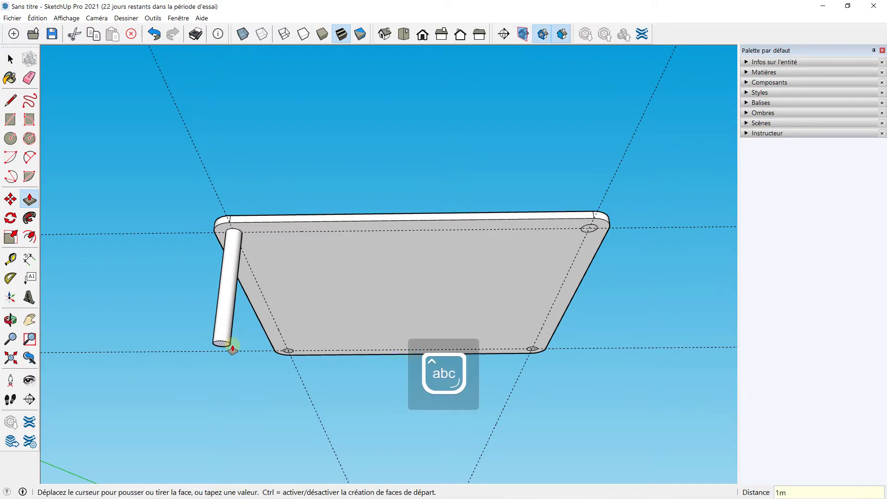
key(Return)
mouse_move(257, 301)
middle_down()
mouse_move(253, 366)
mouse_move(266, 285)
mouse_move(287, 293)
mouse_move(275, 331)
middle_up()
scroll(275, 326, up, 1)
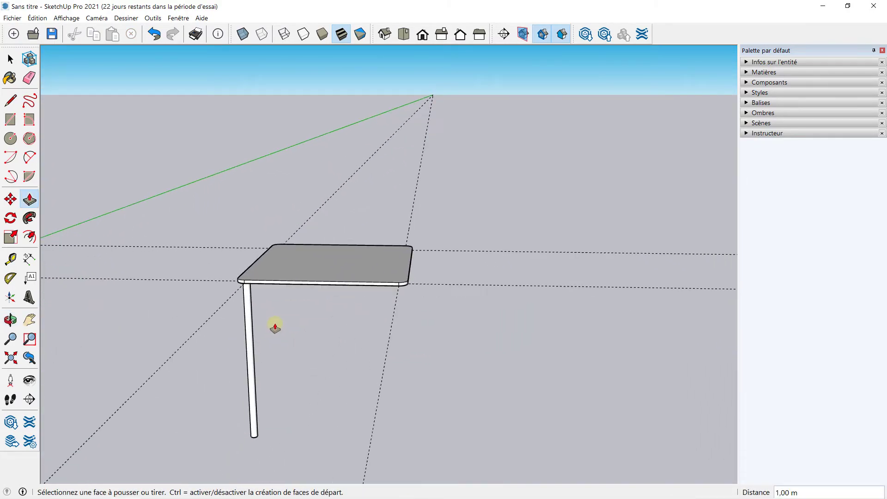
click(154, 34)
- Pull the underside corner circle down into a 60cm cylindrical leg
mouse_move(204, 164)
middle_down()
mouse_move(279, 172)
mouse_move(239, 270)
middle_up()
scroll(245, 258, up, 3)
middle_drag(257, 231, 277, 174)
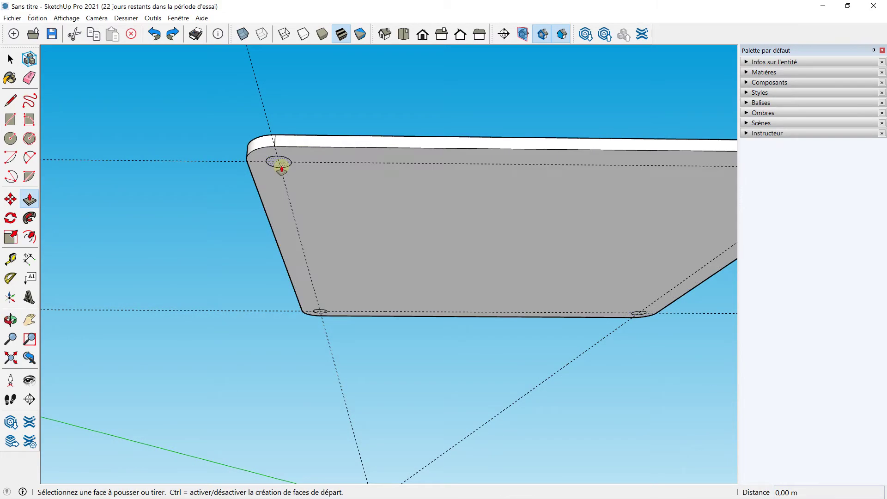
click(279, 166)
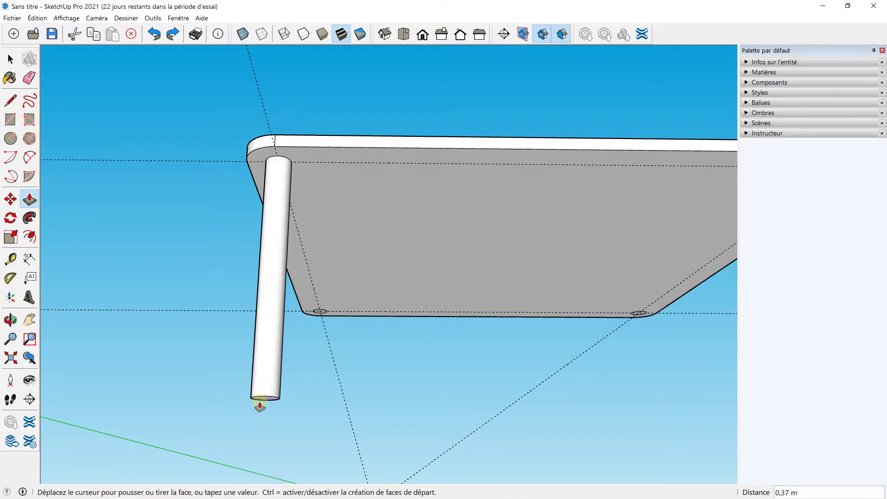
key(Caps_Lock)
text(0)
key(Caps_Lock)
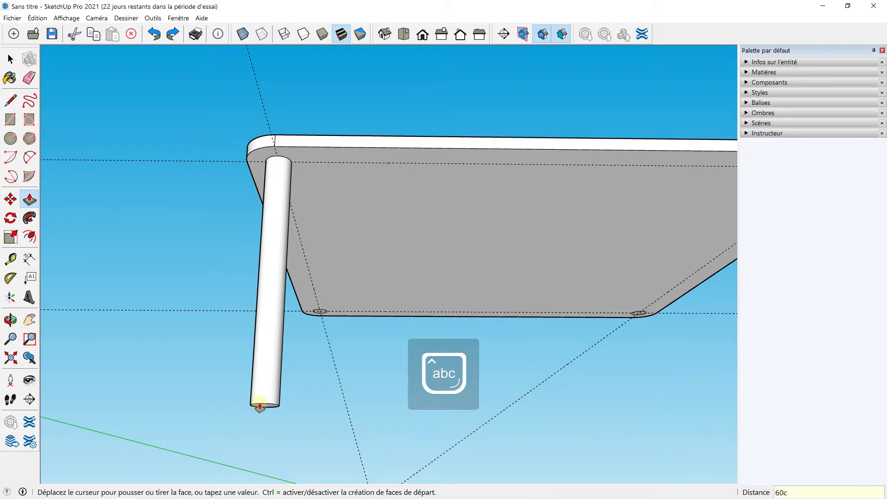
key(Return)
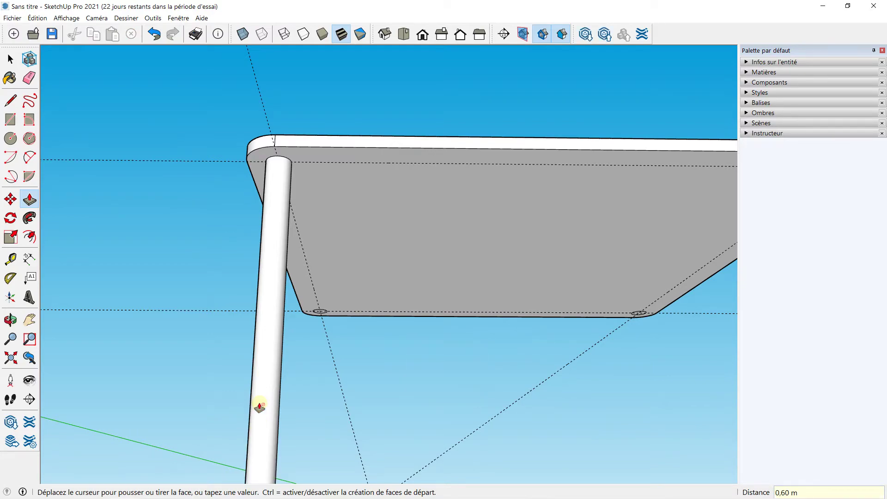
scroll(261, 386, down, 2)
scroll(261, 386, down, 3)
mouse_move(264, 362)
middle_down()
mouse_move(353, 334)
mouse_move(297, 306)
middle_up()
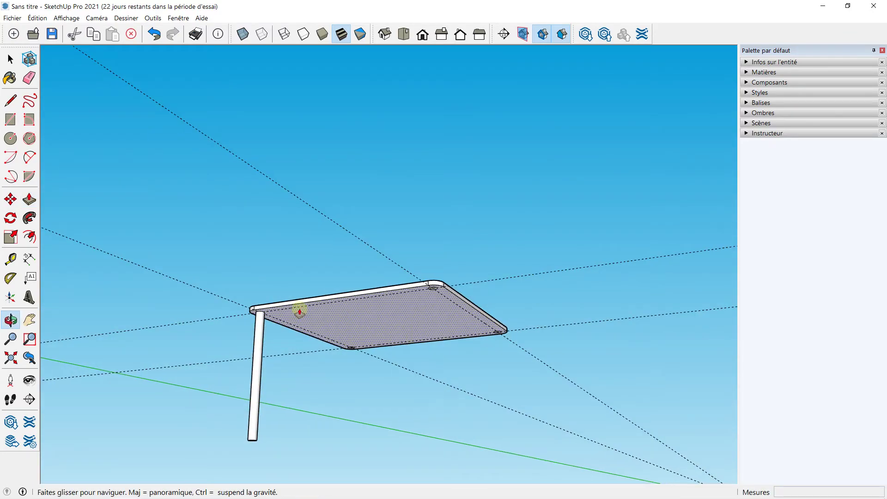
- Undo the stray cylinder accidentally pulled up from a top-face corner circle
scroll(353, 352, up, 5)
scroll(352, 352, up, 3)
mouse_move(388, 338)
middle_down()
mouse_move(415, 192)
mouse_move(434, 176)
middle_up()
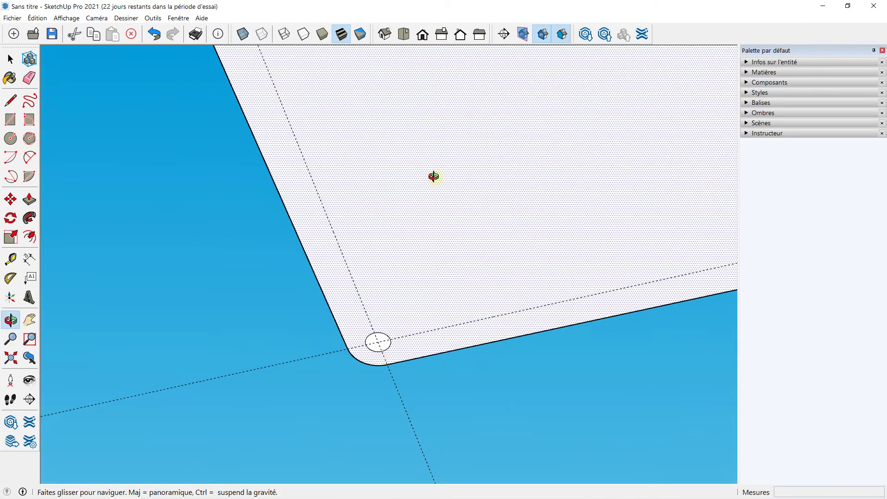
scroll(462, 237, down, 2)
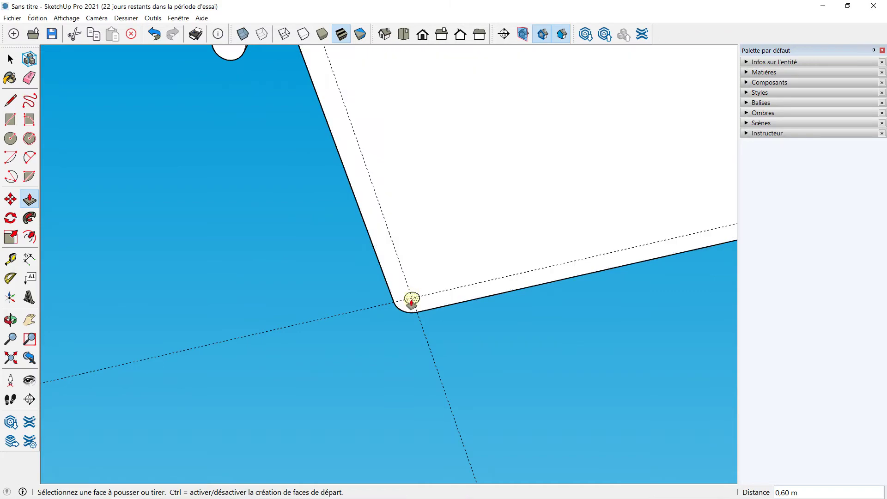
click(411, 300)
scroll(411, 300, up, 2)
scroll(411, 300, up, 3)
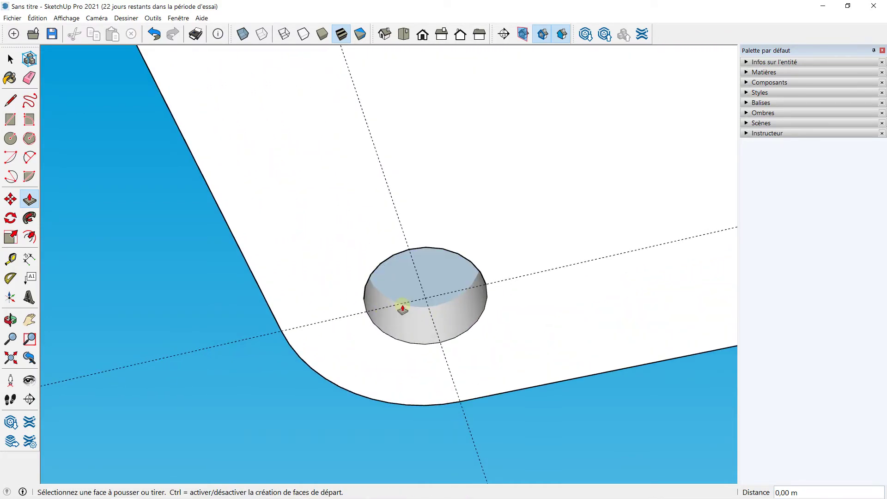
scroll(406, 277, down, 2)
click(406, 276)
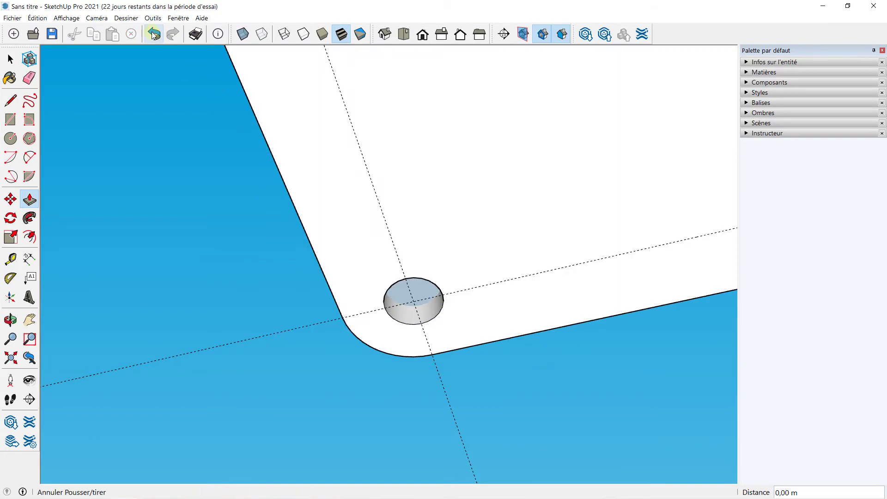
click(153, 33)
- Push a second corner circle down into a 60 cm leg
scroll(425, 305, down, 3)
mouse_move(418, 300)
middle_down()
mouse_move(483, 208)
mouse_move(425, 311)
mouse_move(429, 303)
middle_up()
click(430, 302)
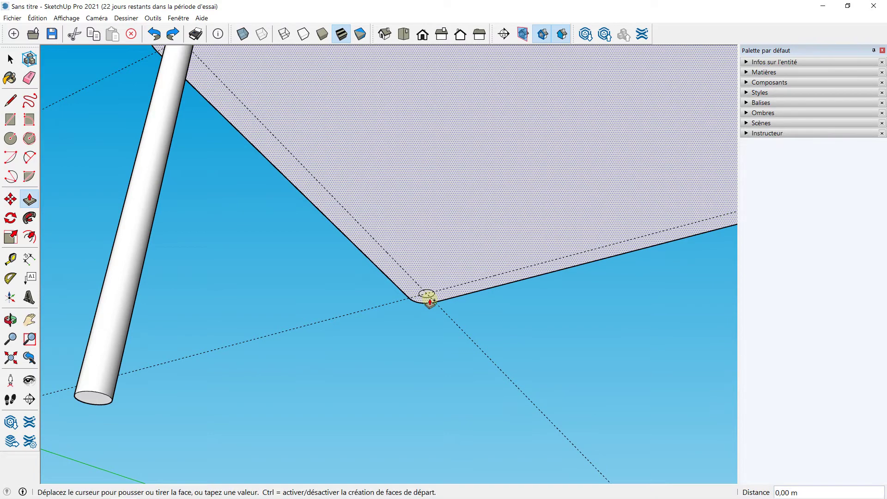
click(430, 302)
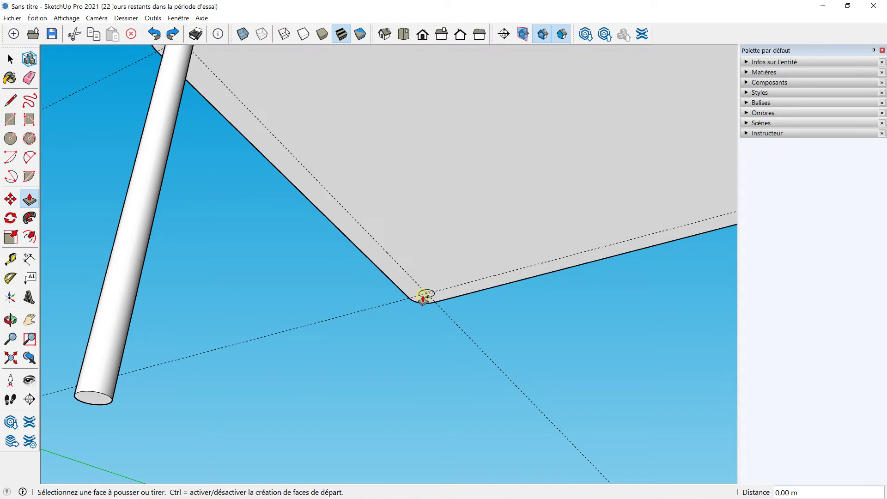
click(424, 294)
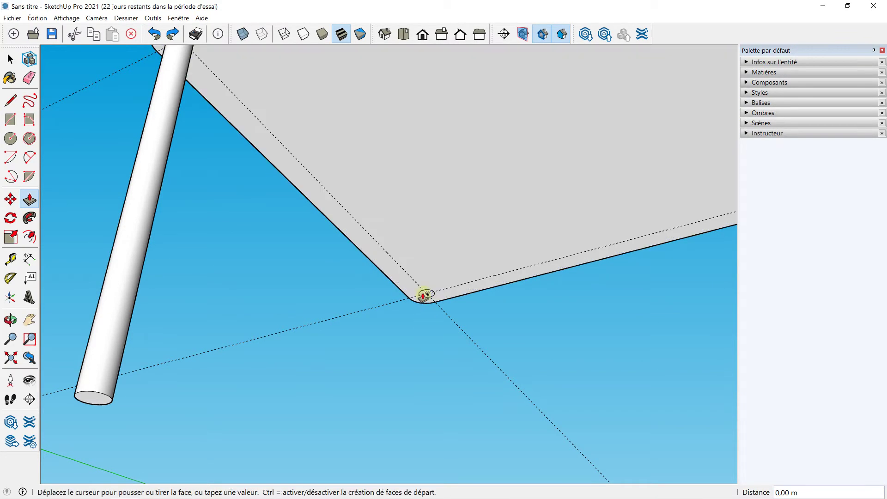
click(402, 456)
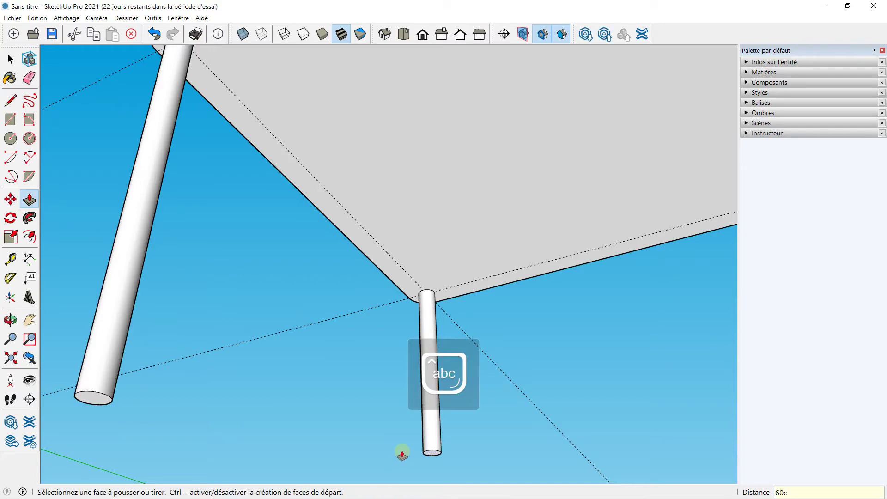
key(Return)
- Double-click the remaining corner circles to repeat the 60 cm extrusion for the third and fourth legs
scroll(404, 385, down, 5)
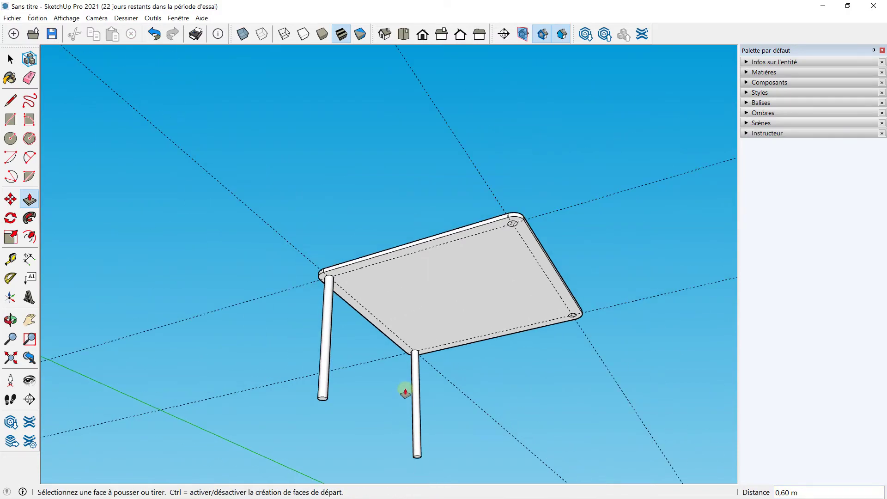
scroll(407, 391, down, 1)
middle_drag(502, 316, 273, 253)
scroll(259, 287, up, 3)
scroll(220, 228, up, 2)
double_click(217, 227)
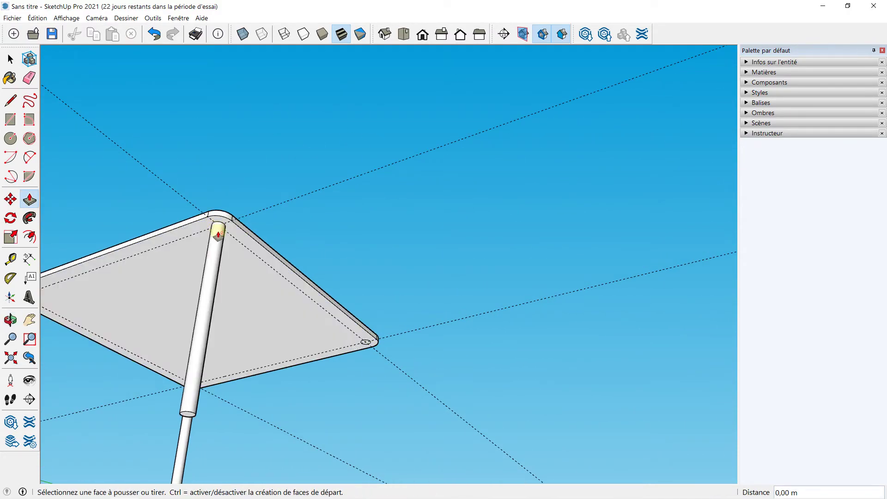
click(365, 342)
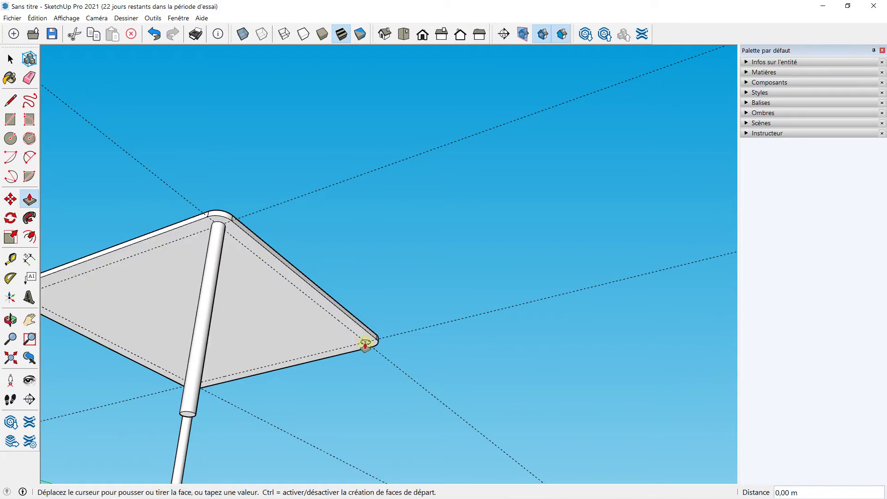
scroll(363, 342, down, 3)
middle_drag(363, 274, 293, 370)
mouse_move(229, 247)
middle_down()
mouse_move(341, 317)
mouse_move(368, 378)
mouse_move(437, 375)
middle_up()
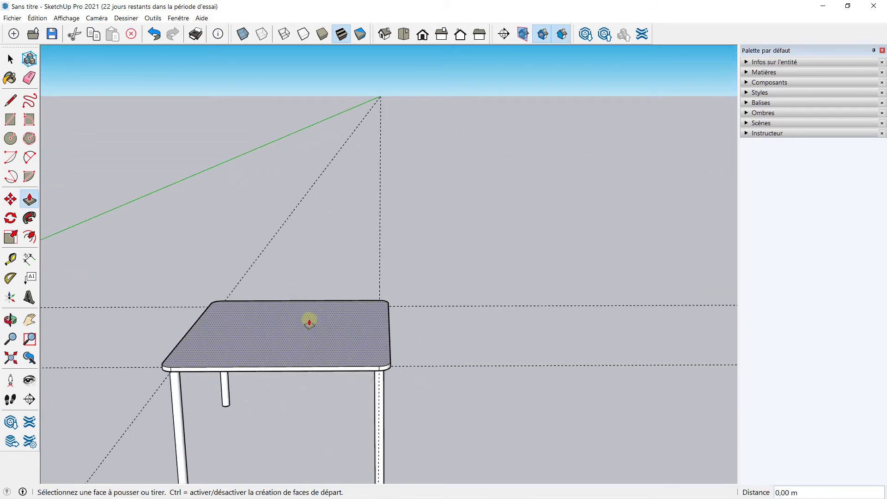
scroll(309, 322, down, 2)
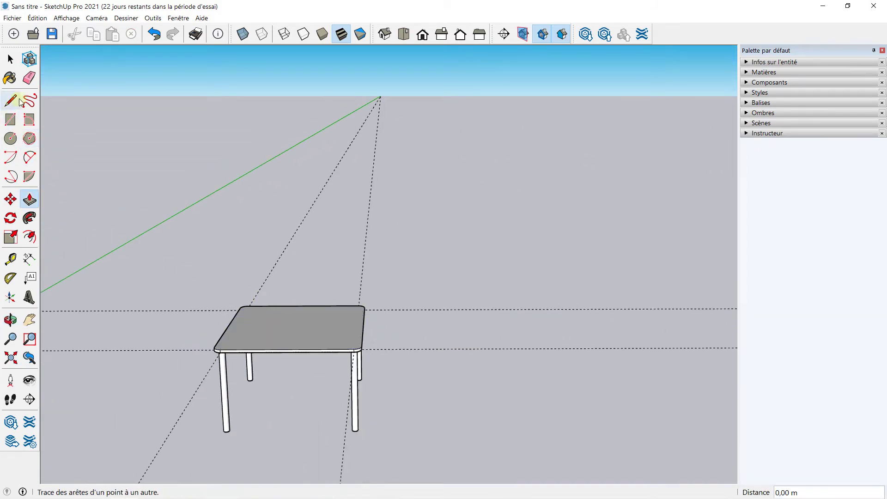
- Delete all construction guides from the model
click(37, 18)
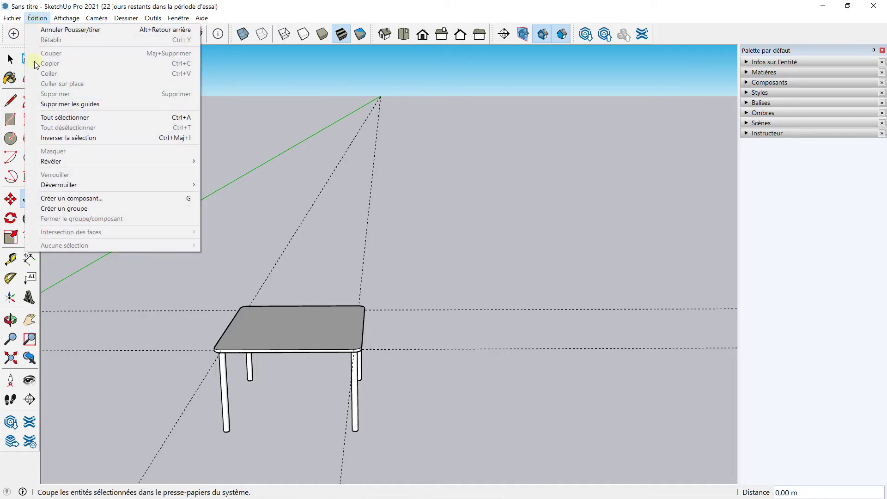
click(60, 104)
mouse_move(332, 318)
middle_down()
mouse_move(238, 333)
mouse_move(263, 333)
middle_up()
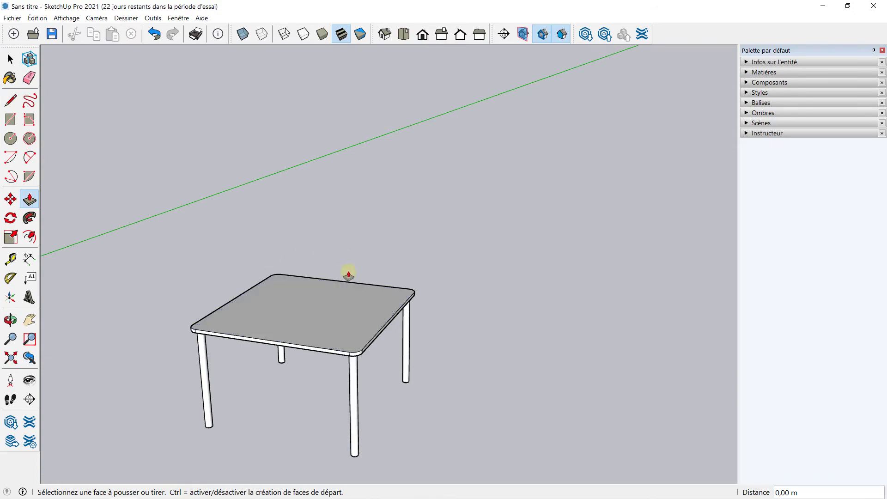
- Show the materials library's Bois category and select Placage en bois 01
click(747, 83)
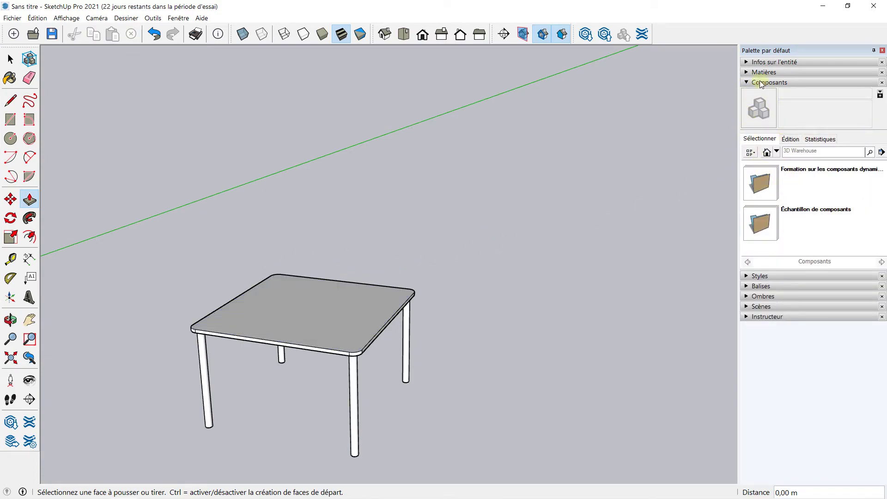
click(746, 73)
click(813, 146)
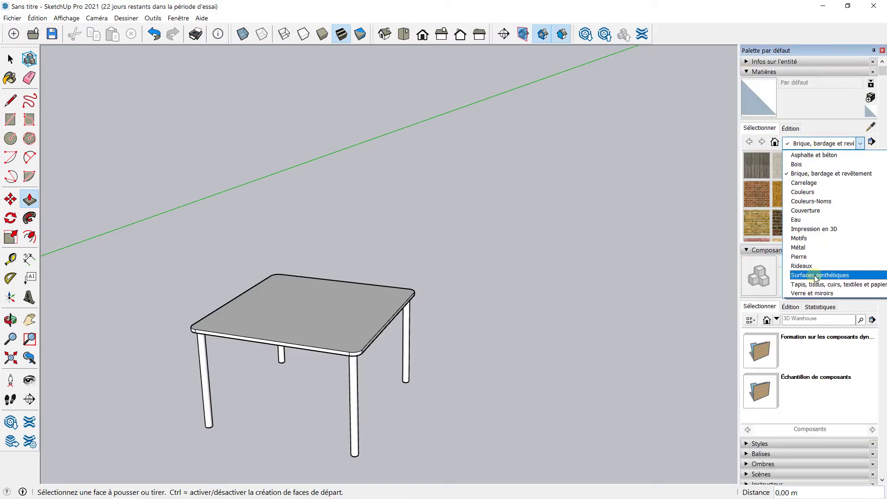
scroll(811, 259, up, 1)
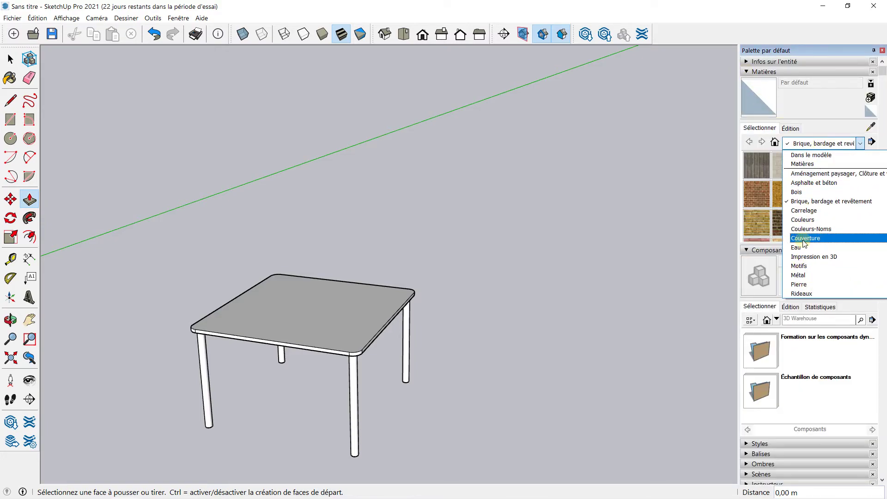
click(796, 193)
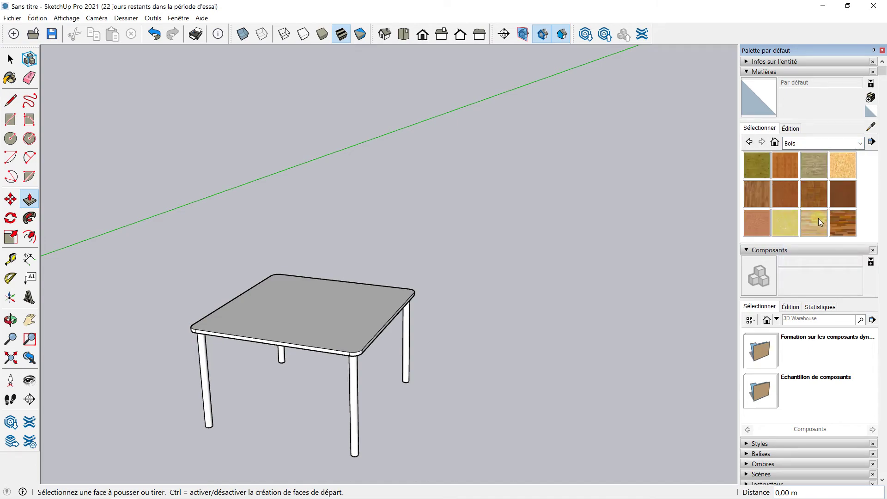
click(840, 190)
- Paint the tabletop's top face and underside with Placage en bois 01
scroll(326, 351, up, 2)
click(277, 302)
mouse_move(277, 300)
middle_down()
mouse_move(257, 331)
mouse_move(299, 233)
middle_up()
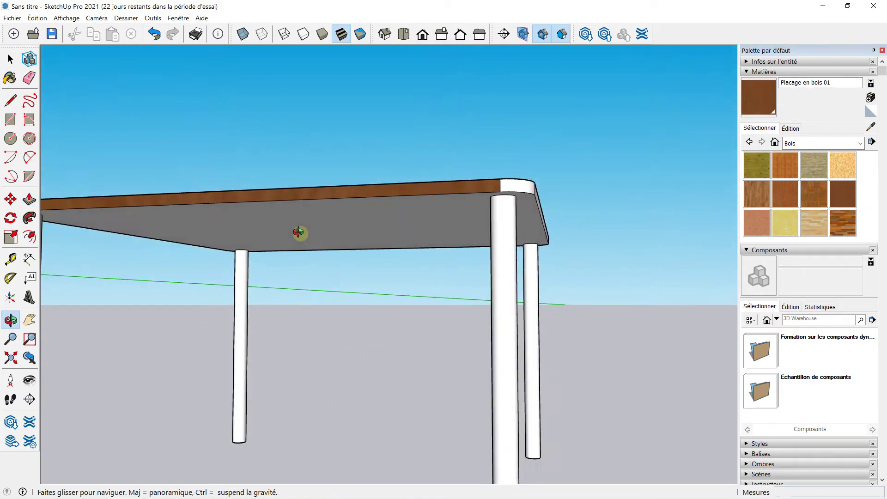
click(332, 188)
middle_drag(449, 156, 340, 233)
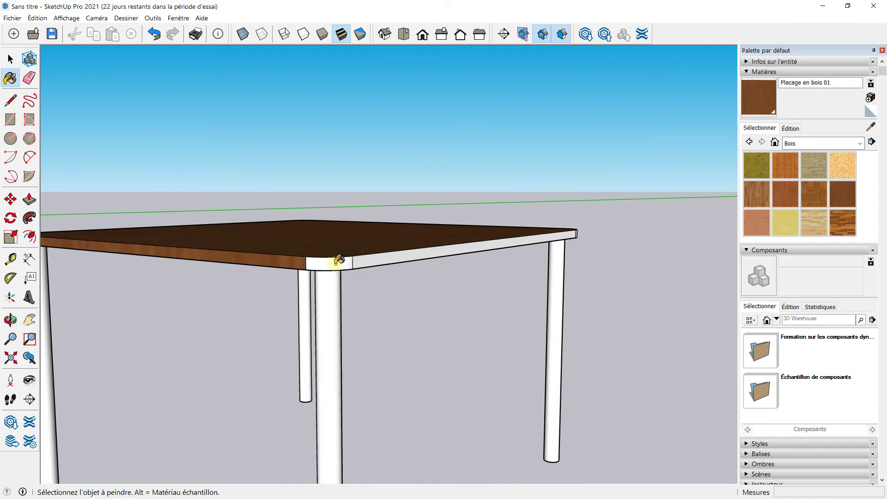
- Paint the tabletop's rounded corners and side edges with the same wood veneer
click(339, 260)
click(379, 259)
mouse_move(476, 230)
middle_down()
mouse_move(244, 231)
mouse_move(417, 227)
mouse_move(297, 235)
middle_up()
click(301, 243)
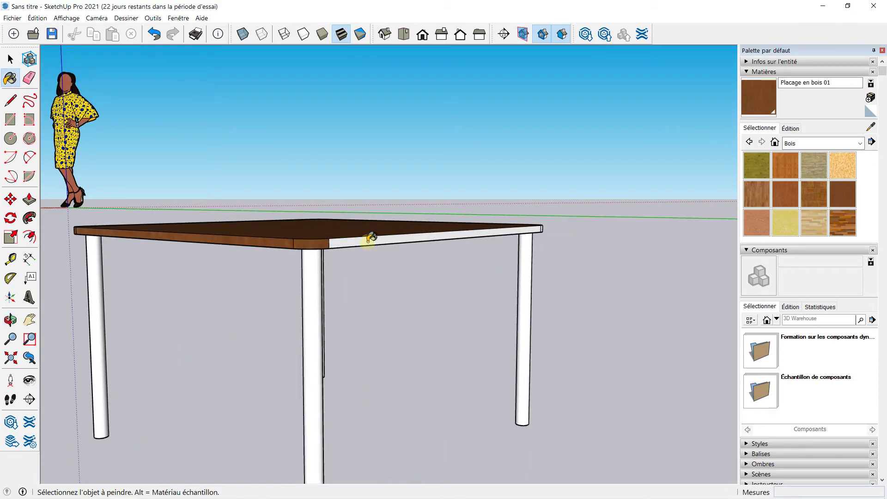
click(371, 237)
mouse_move(361, 235)
middle_down()
mouse_move(212, 235)
mouse_move(524, 206)
mouse_move(320, 254)
middle_up()
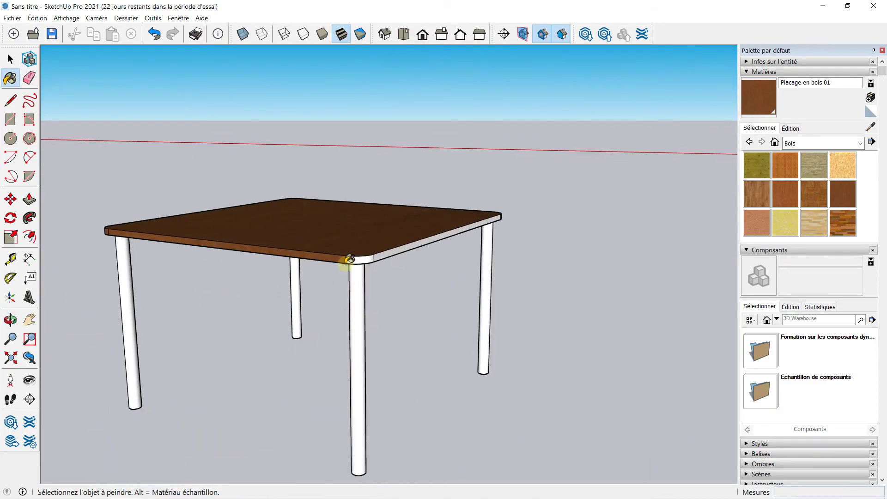
click(365, 258)
click(439, 236)
mouse_move(469, 207)
middle_down()
mouse_move(234, 232)
mouse_move(503, 237)
mouse_move(138, 188)
middle_up()
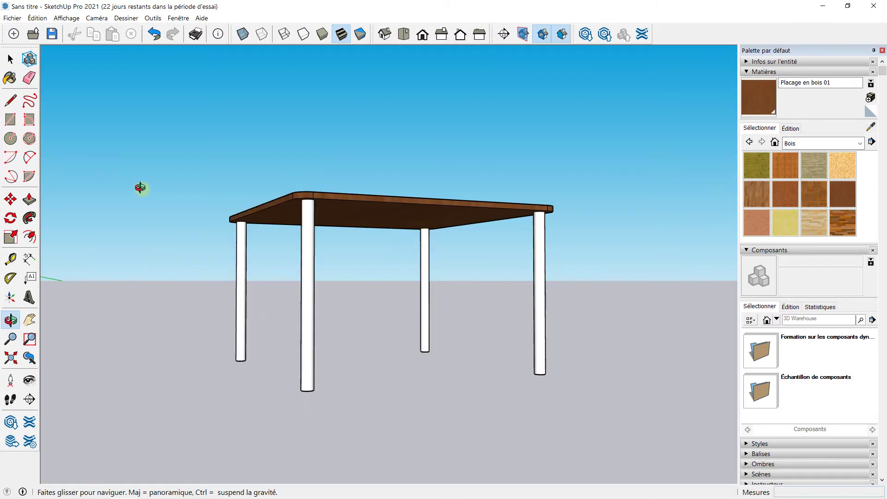
mouse_move(390, 206)
middle_down()
mouse_move(417, 309)
mouse_move(384, 203)
mouse_move(333, 224)
middle_up()
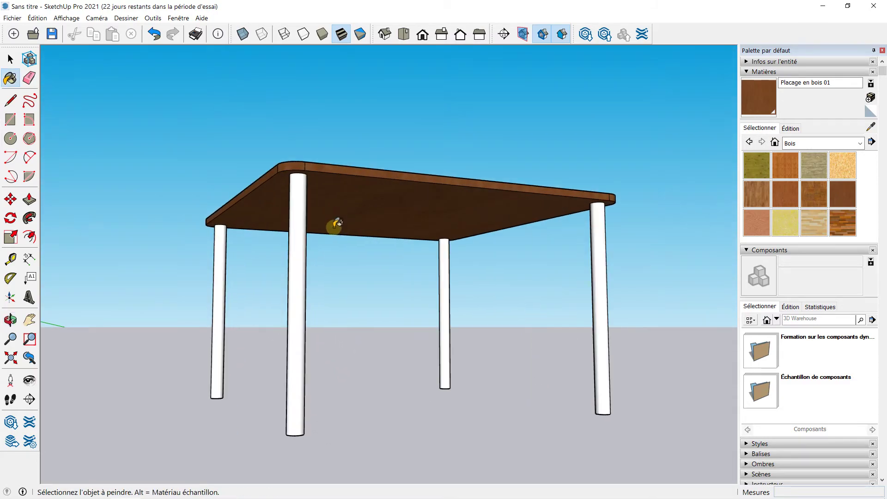
- Switch the material category to Métal and choose Aluminium
click(805, 144)
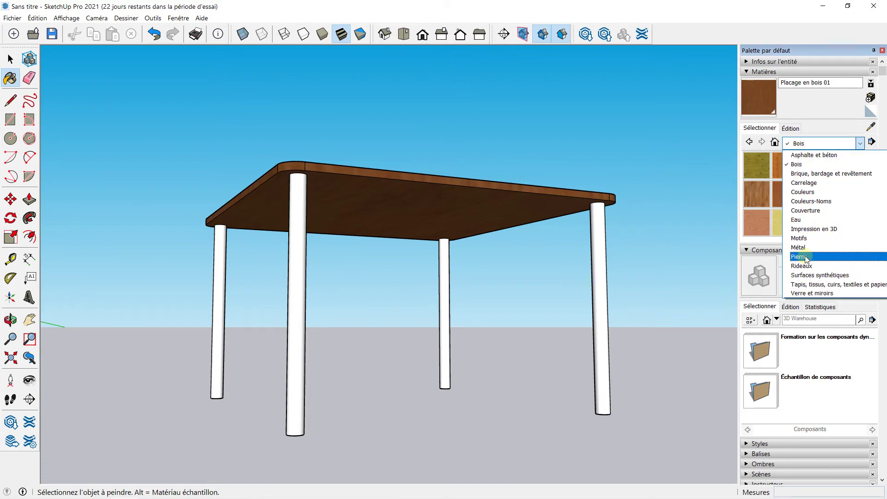
scroll(803, 195, up, 2)
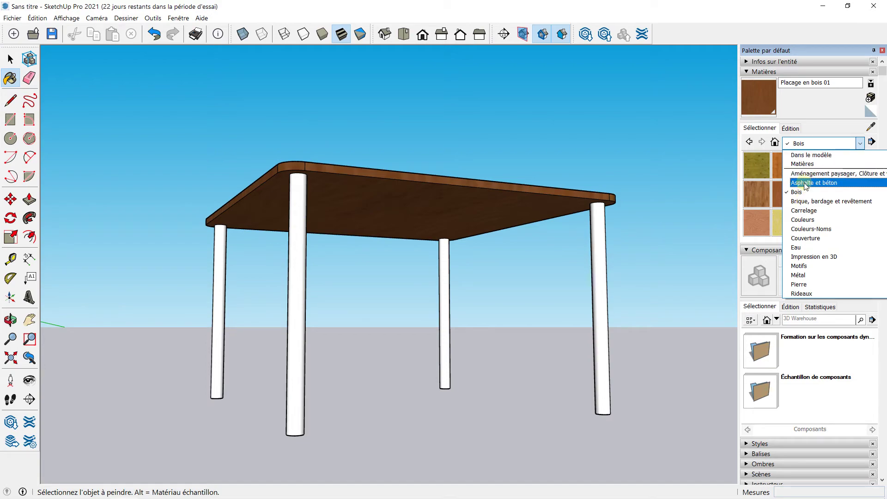
scroll(804, 212, down, 1)
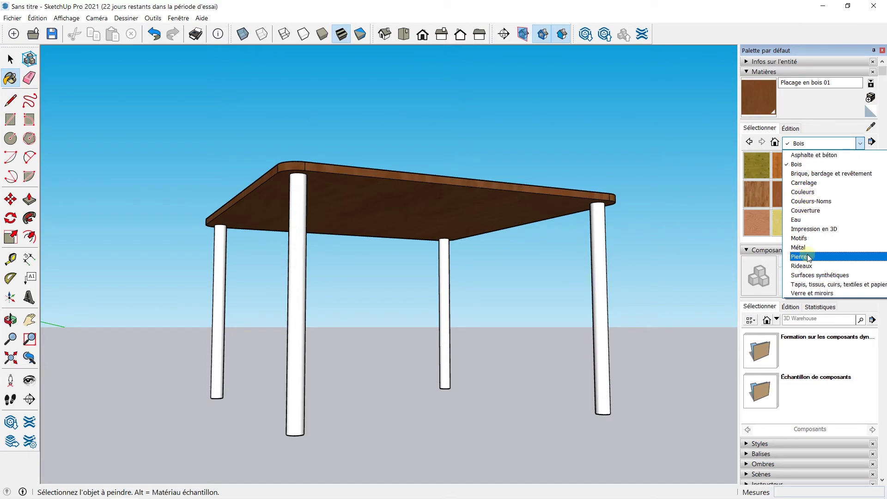
click(804, 249)
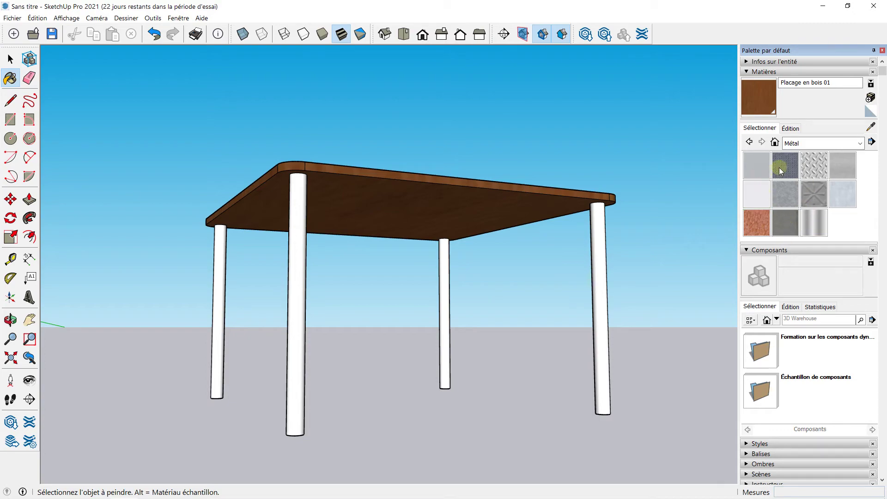
click(844, 162)
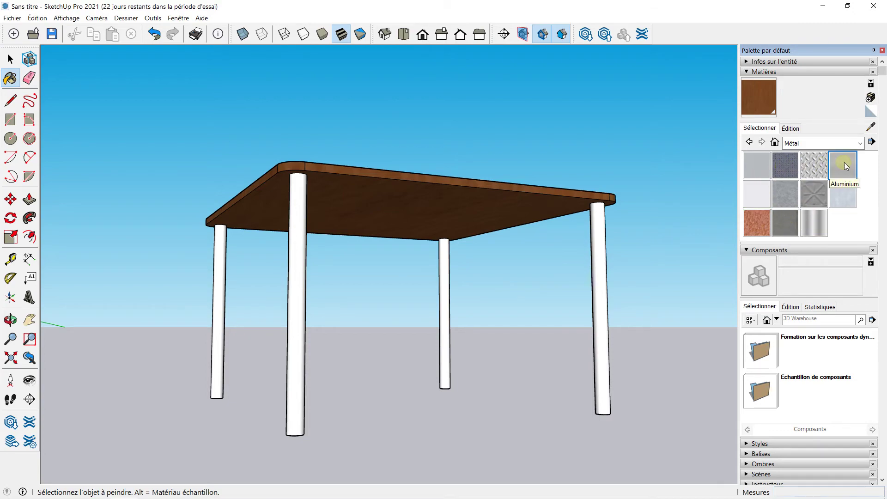
- Paint the front, left, back and right legs with Aluminium
scroll(340, 292, up, 2)
scroll(288, 244, up, 1)
click(257, 305)
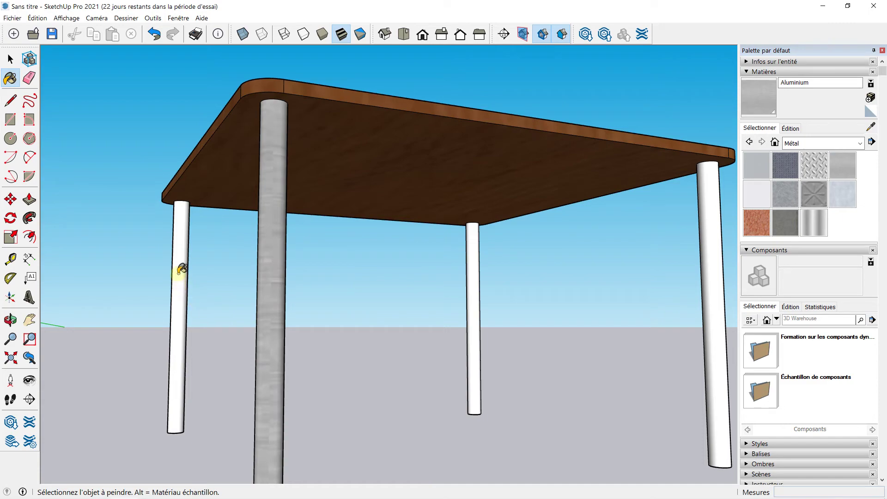
click(183, 257)
click(478, 276)
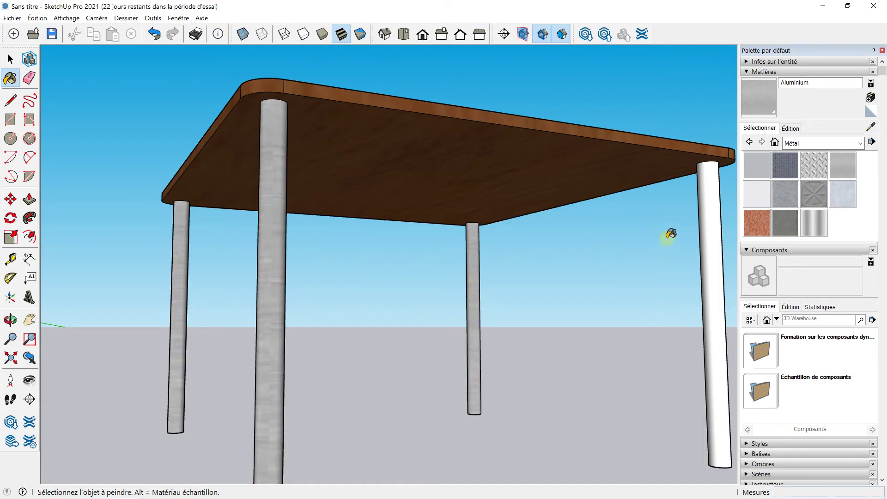
click(719, 217)
scroll(665, 250, down, 3)
mouse_move(666, 249)
middle_down()
mouse_move(570, 319)
mouse_move(552, 318)
middle_up()
mouse_move(578, 273)
middle_down()
mouse_move(406, 272)
mouse_move(431, 282)
middle_up()
click(10, 58)
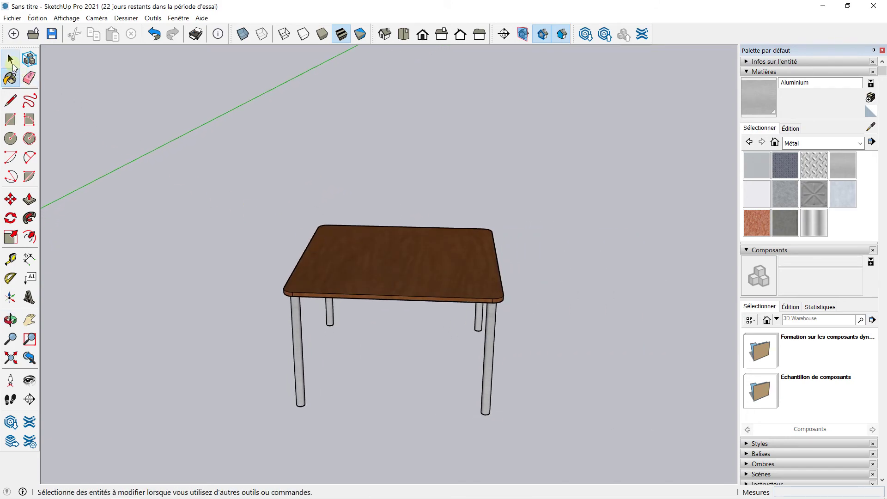
- Box-select the whole table and create a component with definition name 'Table'
scroll(360, 230, down, 2)
middle_drag(300, 214, 297, 217)
drag(265, 182, 495, 365)
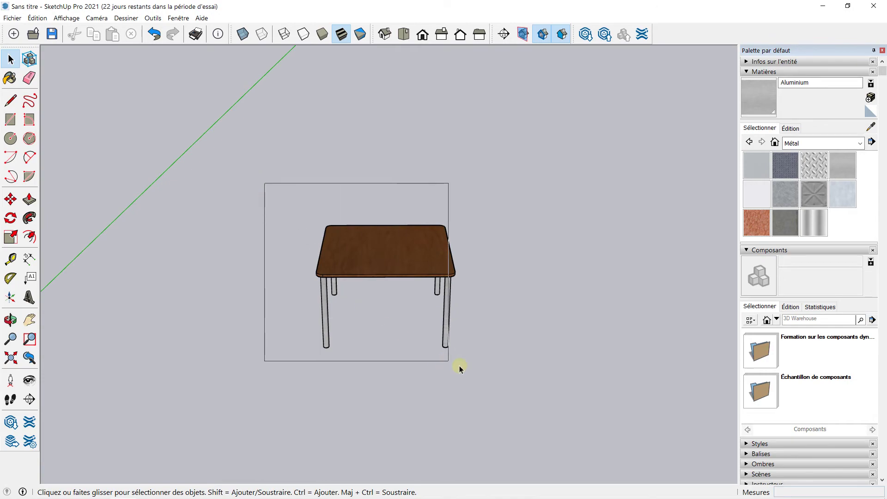
right_click(415, 251)
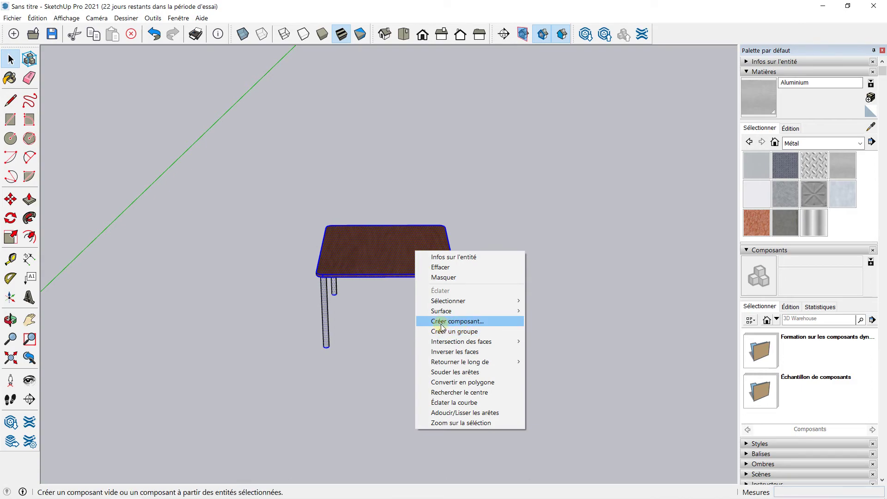
click(442, 324)
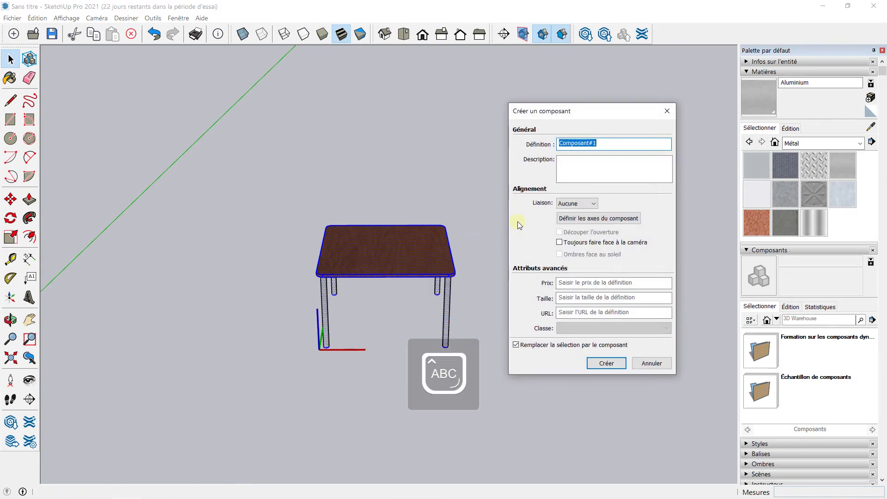
text(T)
key(Caps_Lock)
text(abl)
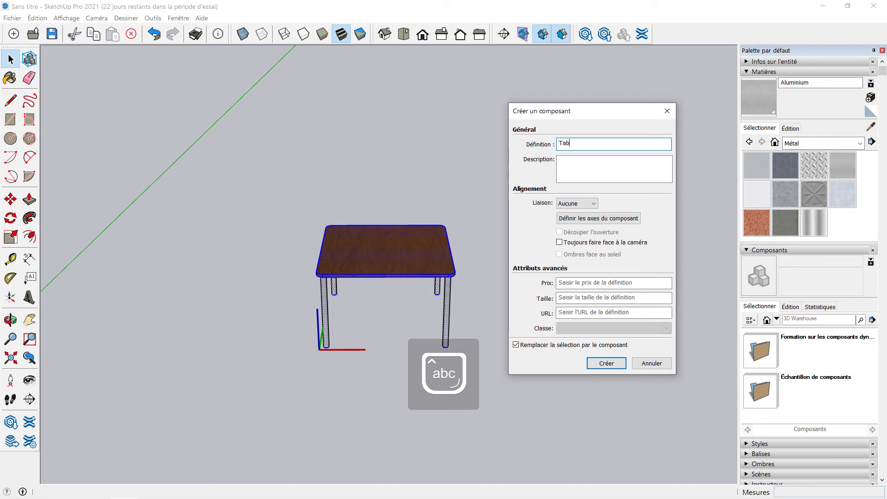
text(e)
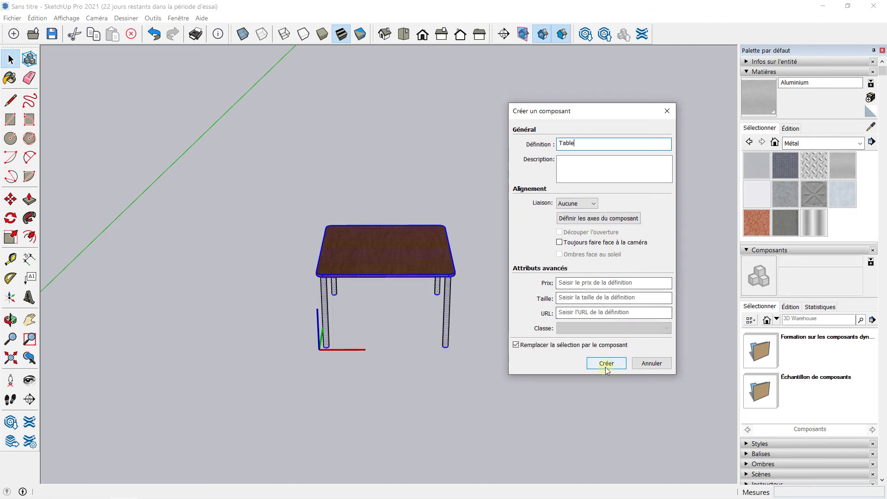
click(605, 362)
- Deselect the table, then reselect the Table component
click(269, 206)
click(342, 243)
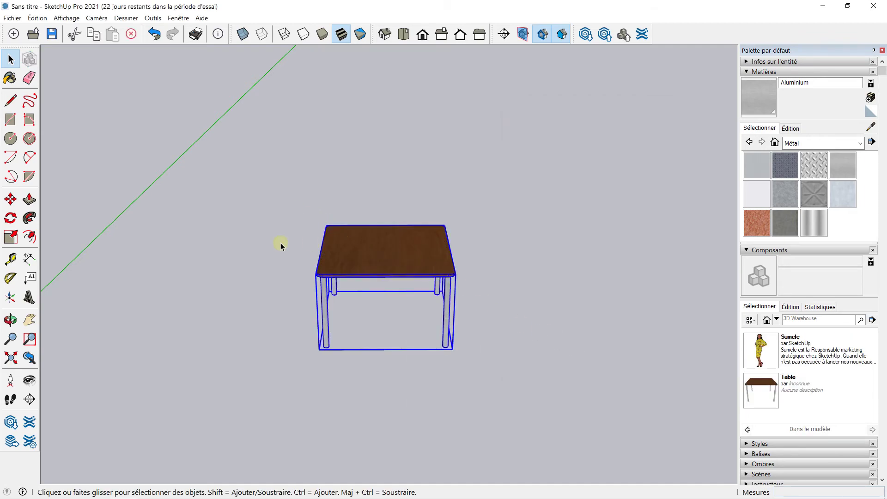
click(10, 237)
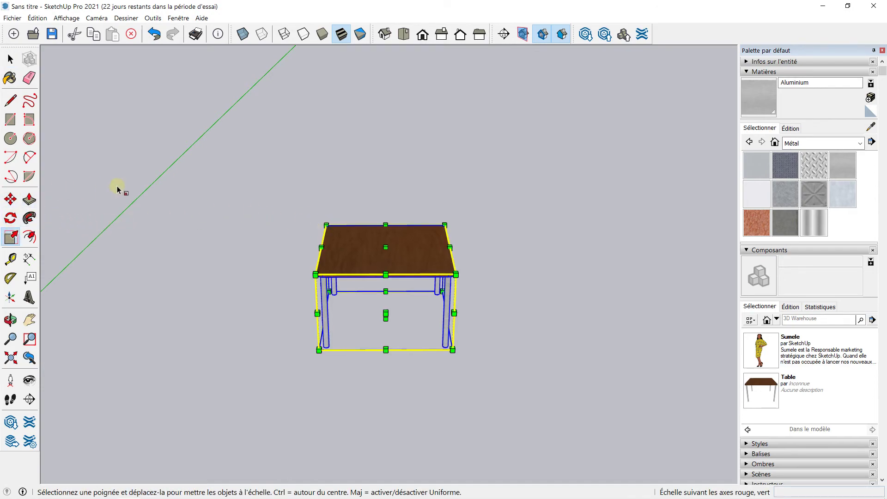
click(8, 54)
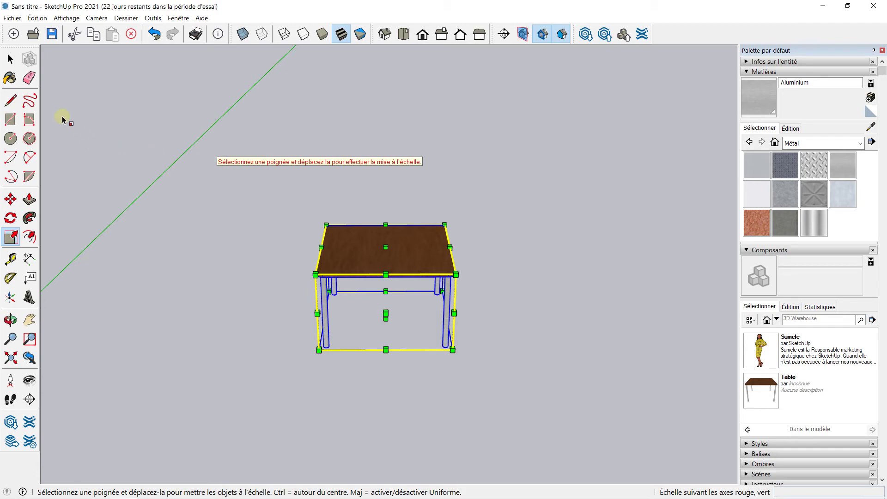
click(256, 237)
mouse_move(256, 237)
middle_down()
mouse_move(559, 269)
mouse_move(340, 317)
mouse_move(220, 261)
mouse_move(387, 285)
mouse_move(398, 256)
mouse_move(409, 264)
mouse_move(369, 177)
middle_up()
scroll(329, 162, up, 2)
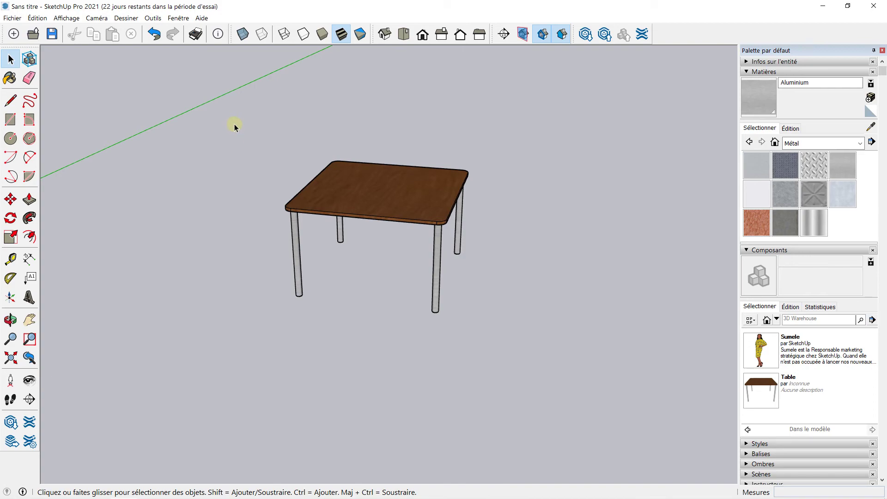